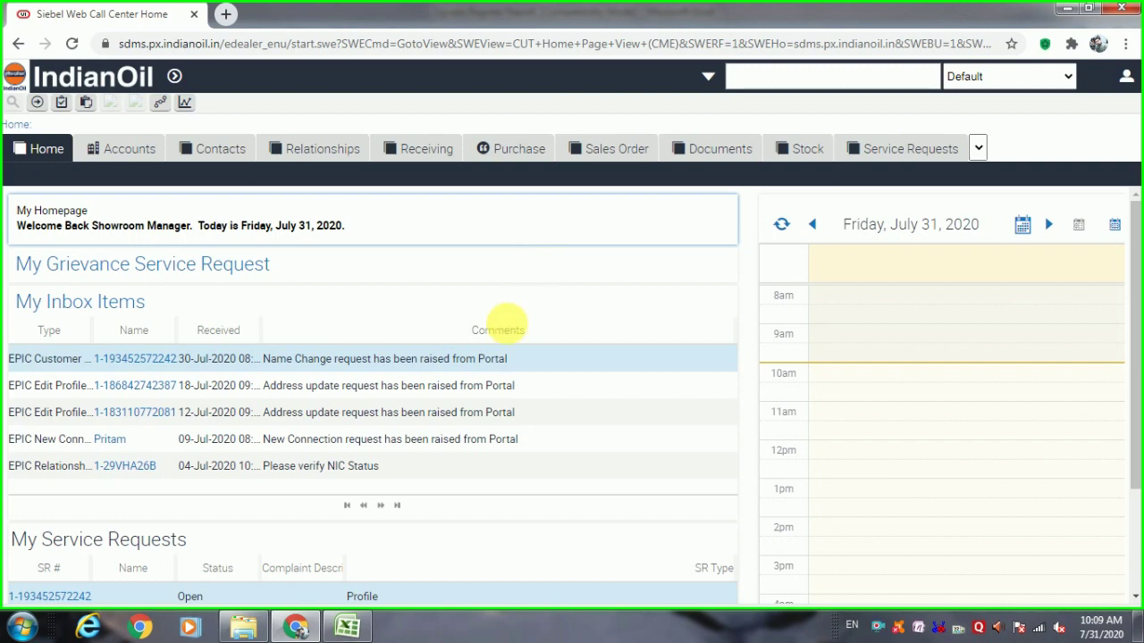
Query all relationships for the customer's relationship ID
click(307, 151)
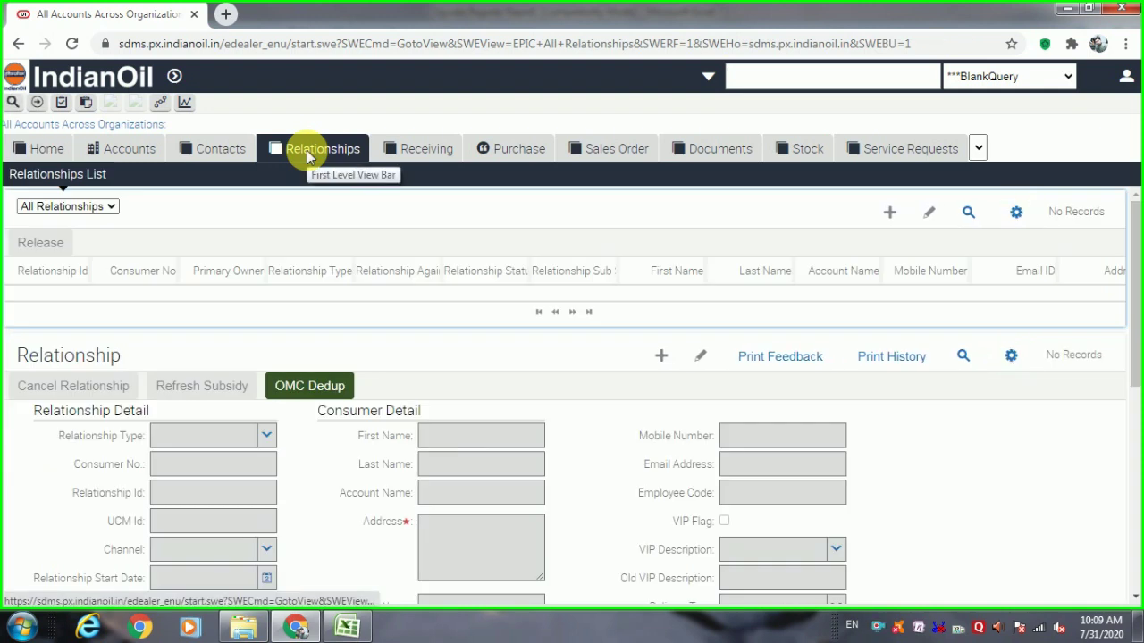
click(968, 214)
key(ctrl+v)
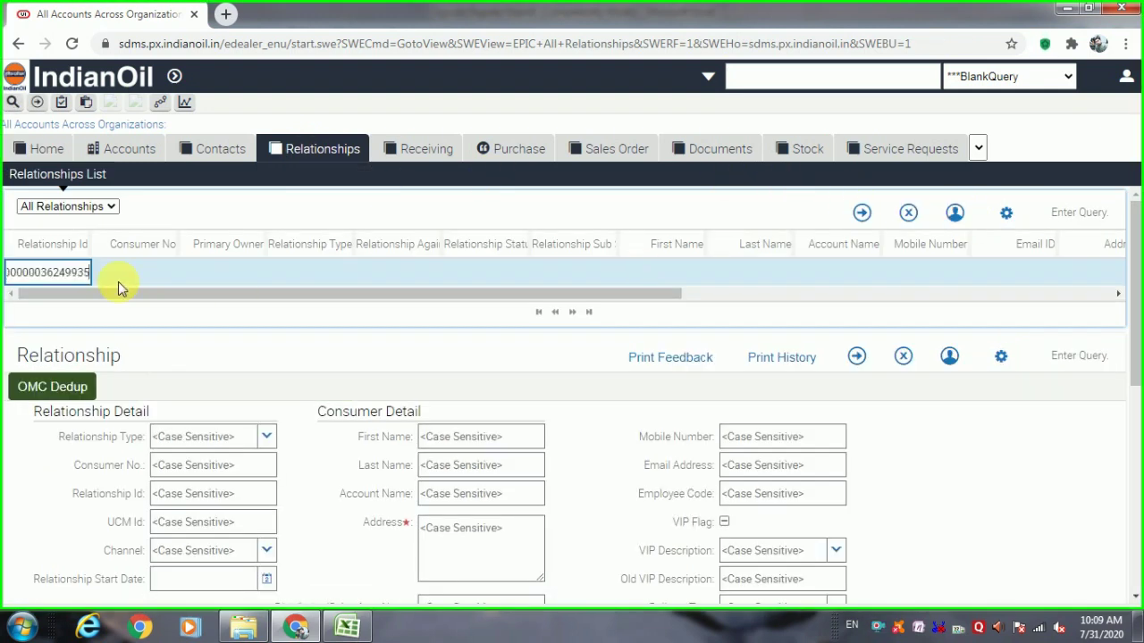
click(861, 212)
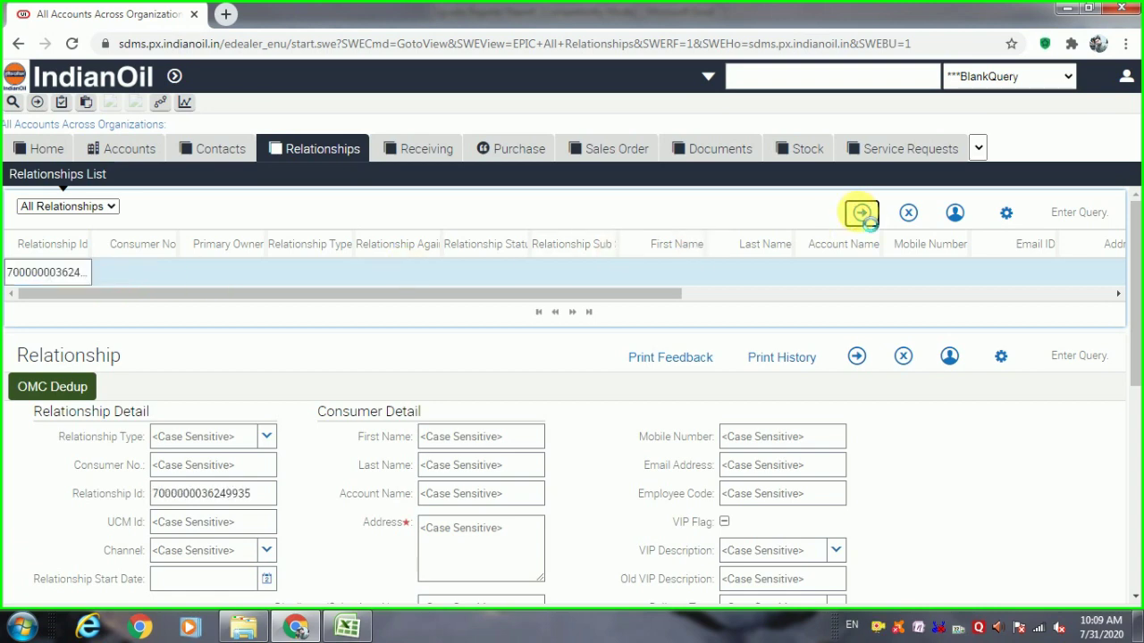
scroll(358, 469, down, 2)
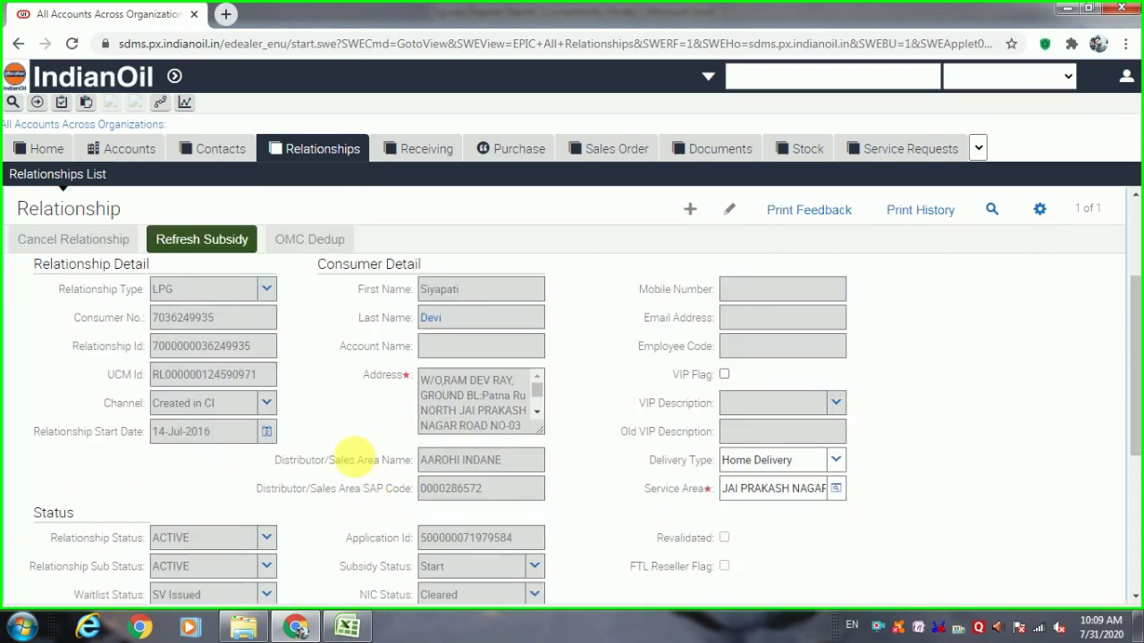
scroll(353, 455, up, 2)
Open the found relationship's detail record and display its related documents
click(51, 301)
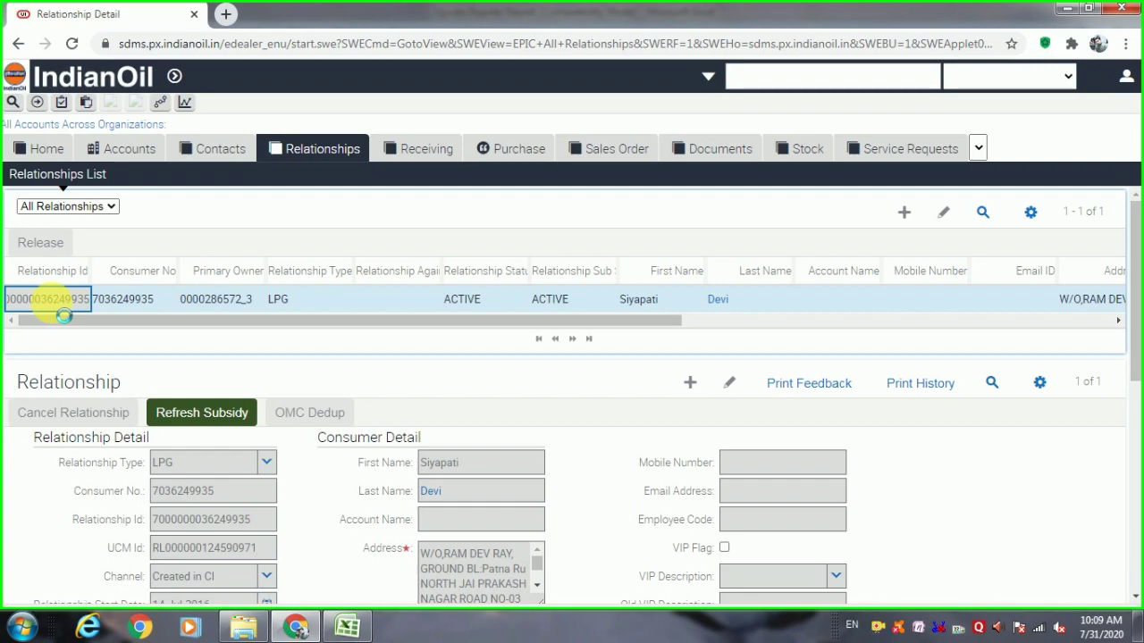
scroll(664, 315, up, 2)
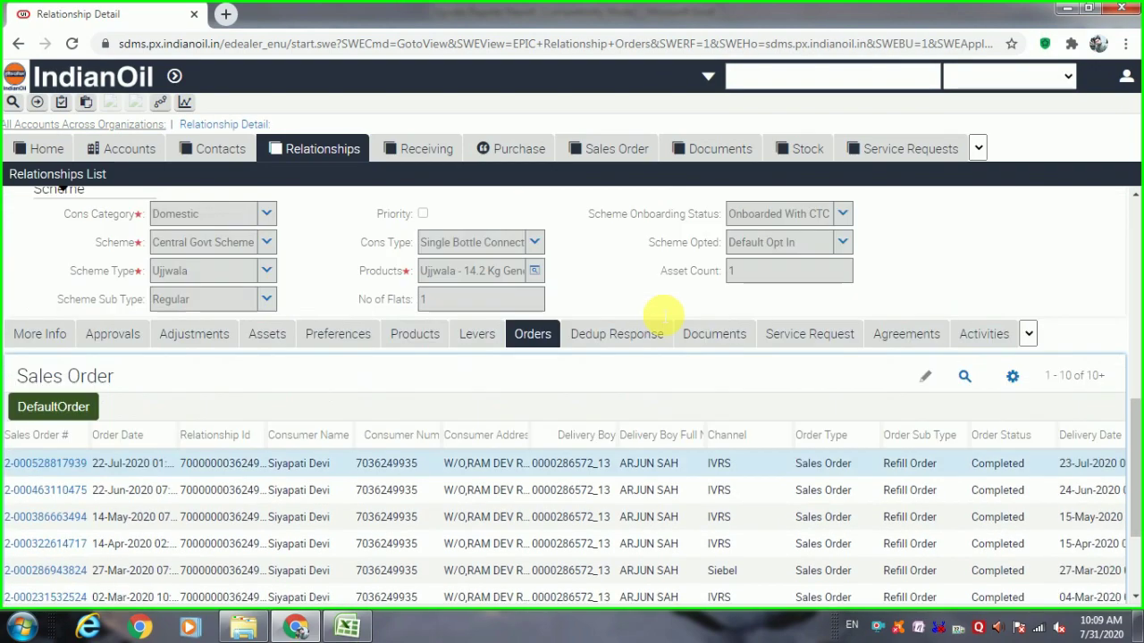
scroll(664, 315, up, 2)
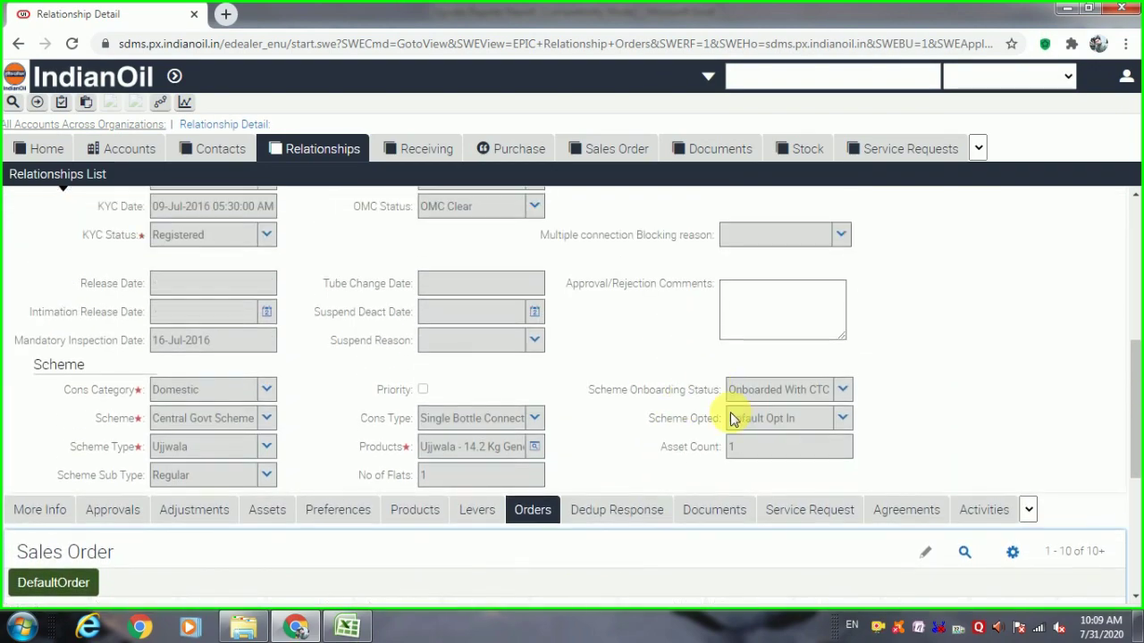
click(714, 509)
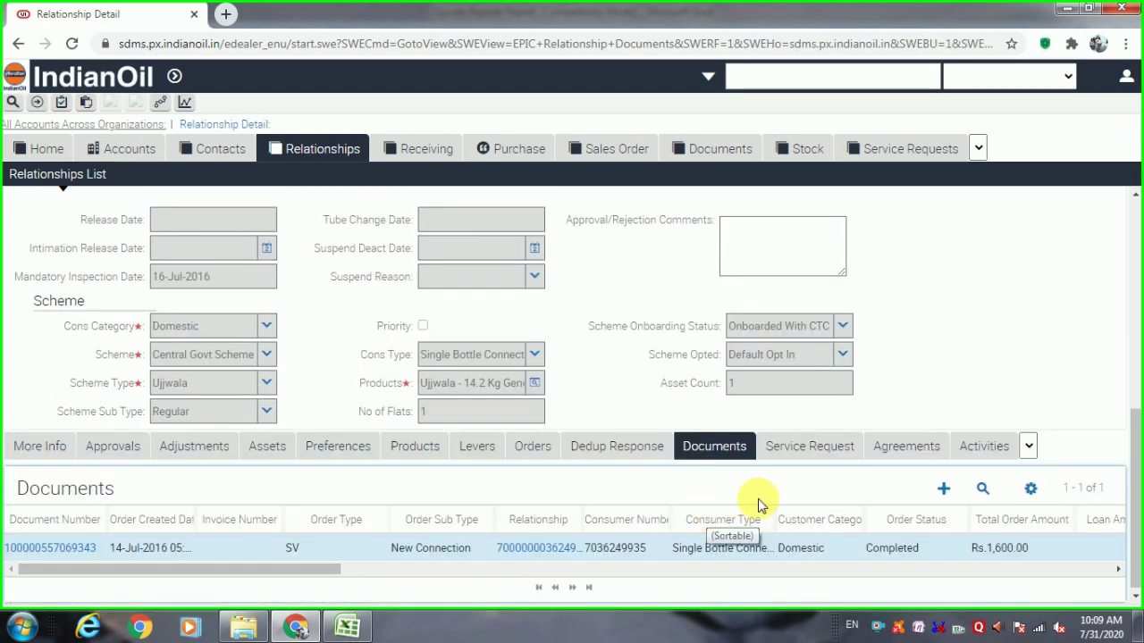
Add a document to the relationship with order type TCRV and order sub type Replacement
click(956, 491)
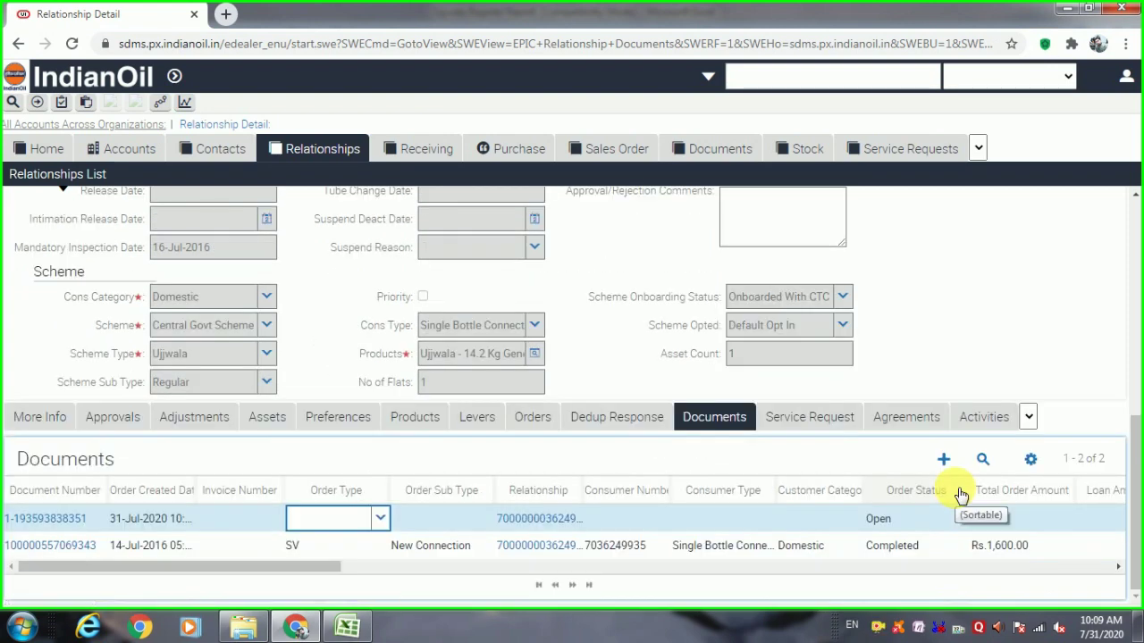
click(382, 520)
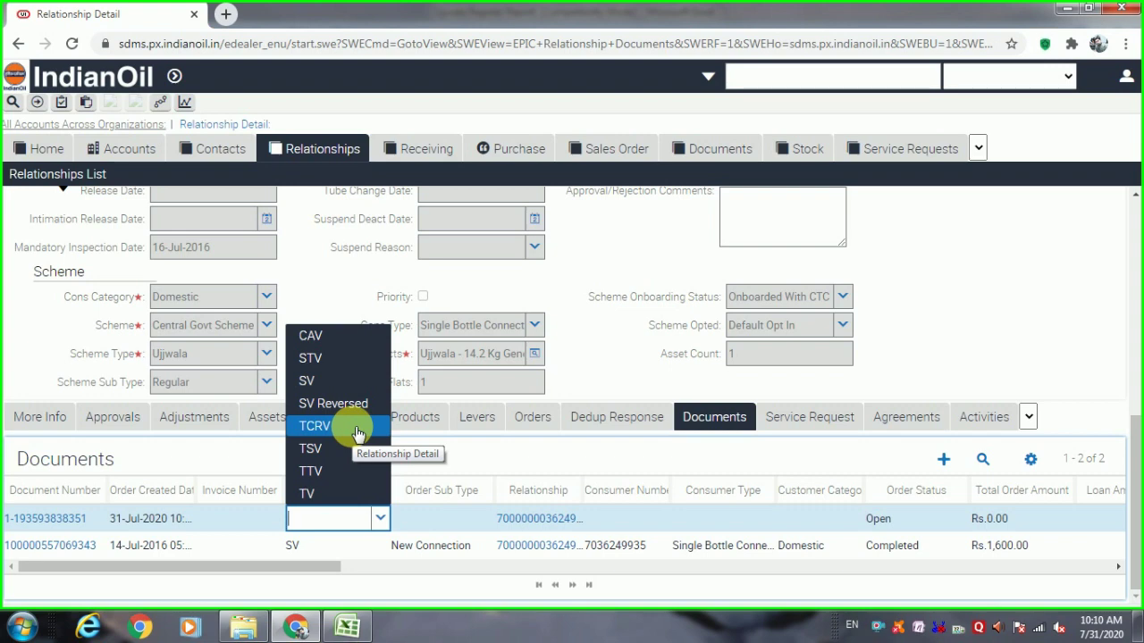
click(356, 428)
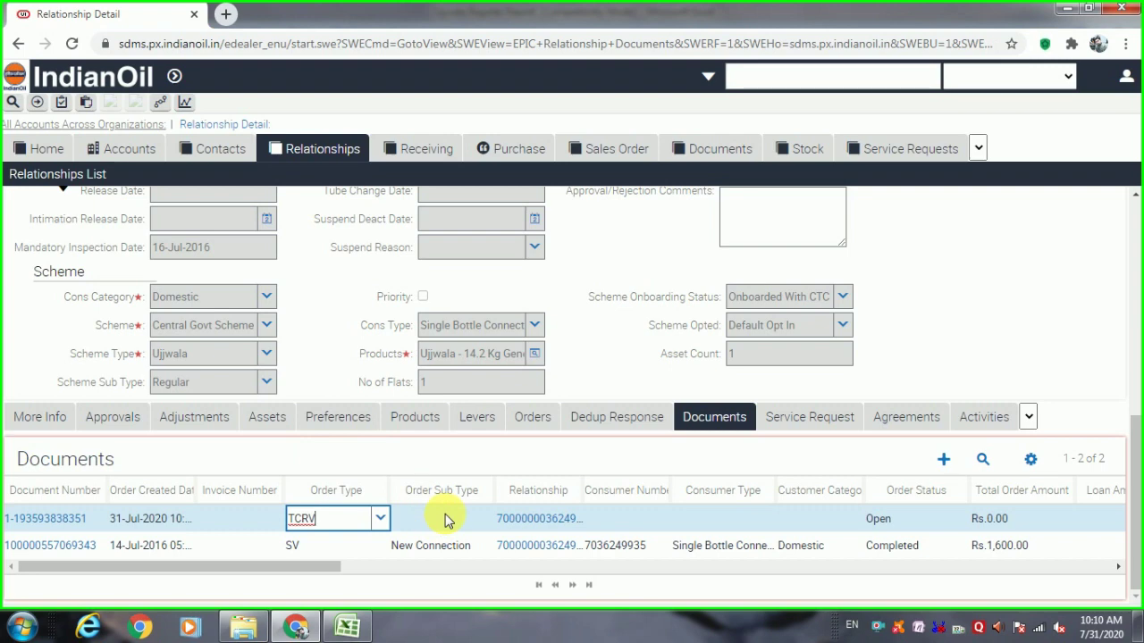
click(447, 521)
click(485, 520)
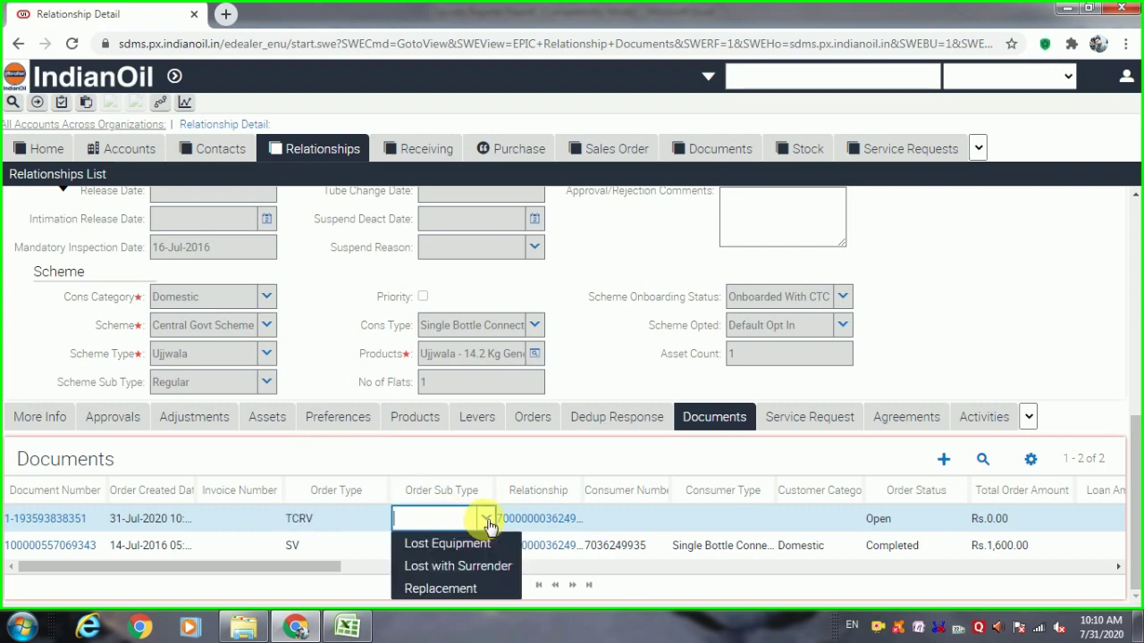
click(447, 590)
Open the new TCRV document and add a new line item to it
click(74, 520)
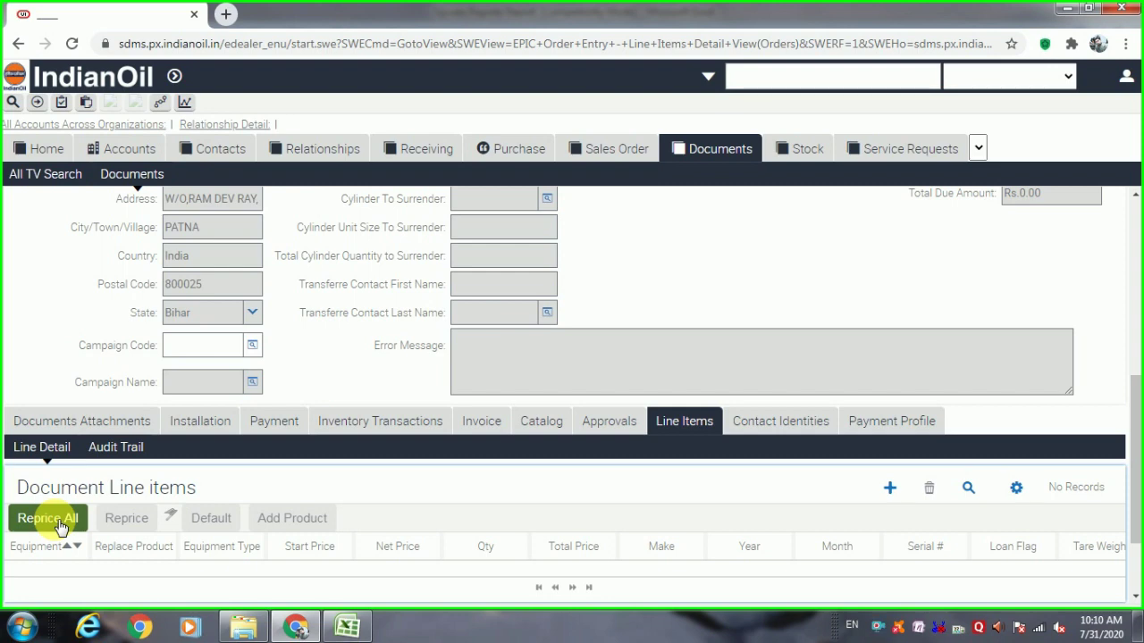
scroll(595, 472, down, 2)
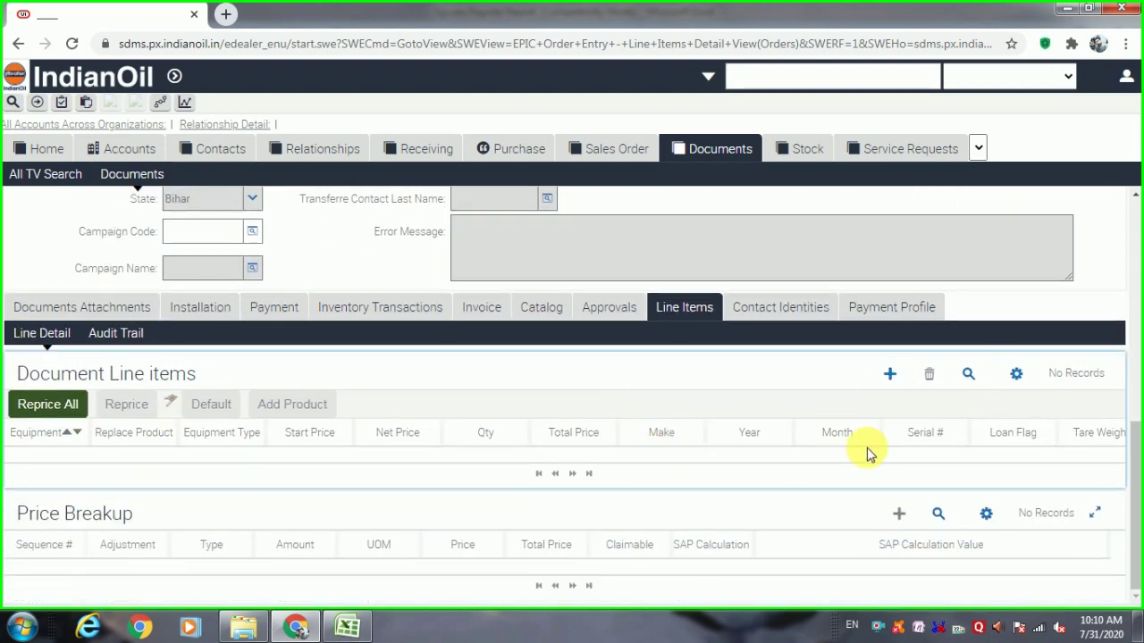
click(893, 375)
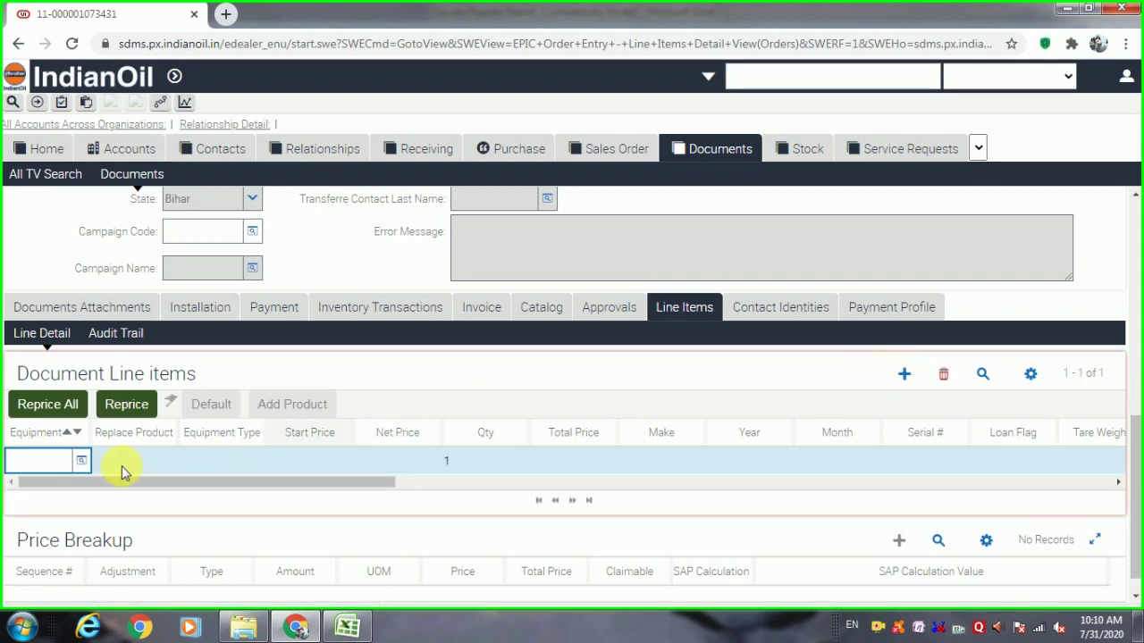
Pick the promotion LP-TCRV-LPG PR Replacement-NV - Free as the line's equipment and reprice all line items
click(81, 460)
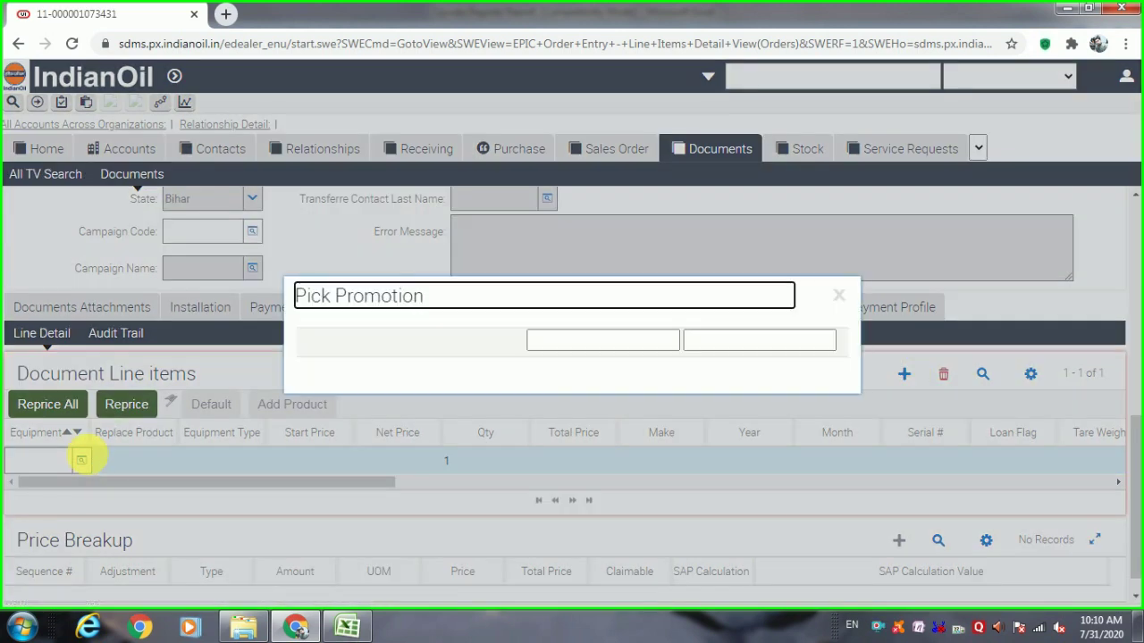
scroll(348, 456, down, 1)
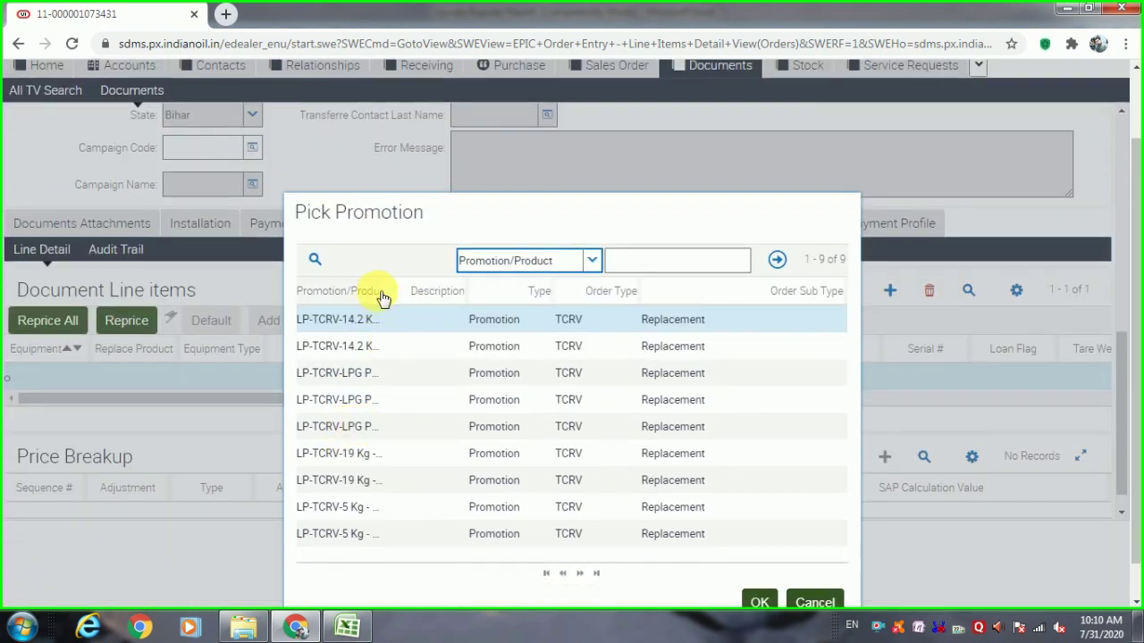
drag(381, 295, 567, 297)
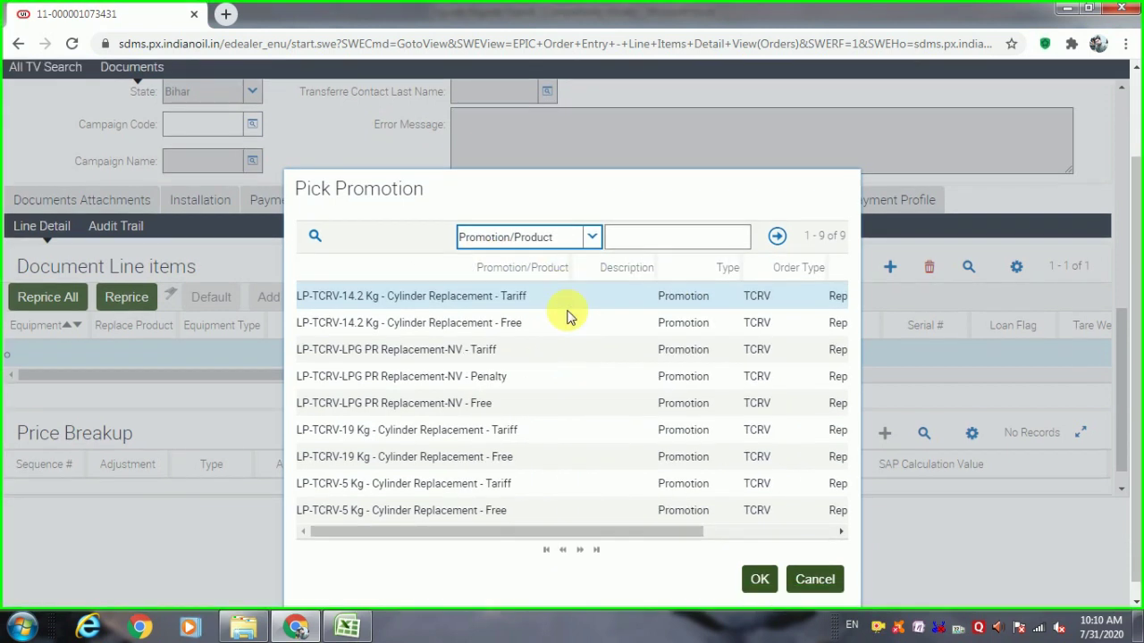
click(489, 393)
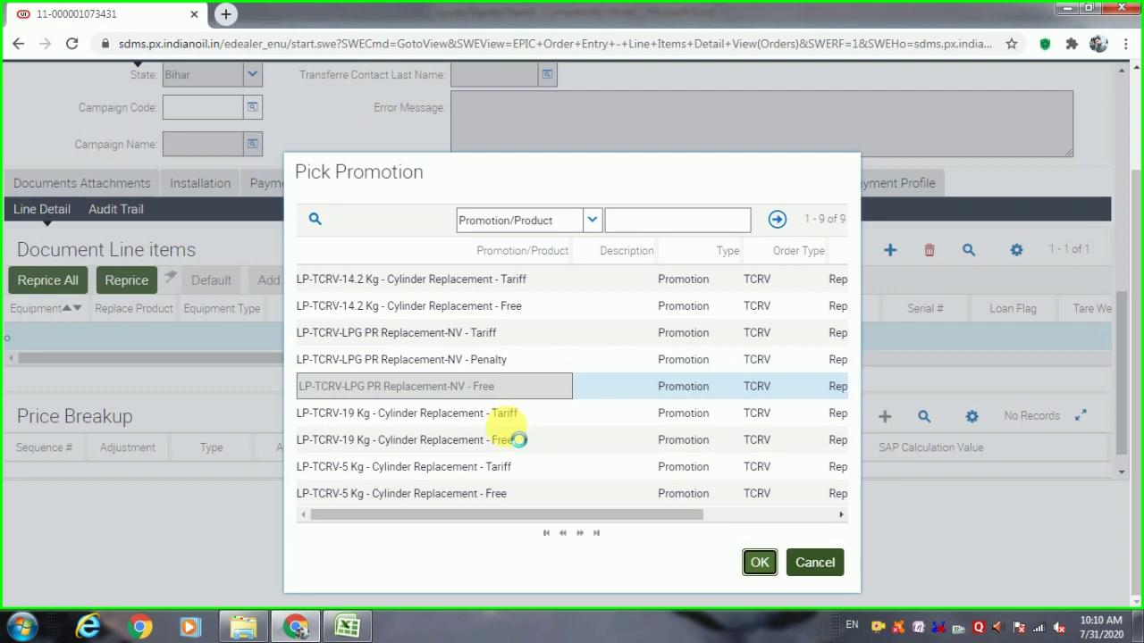
click(719, 154)
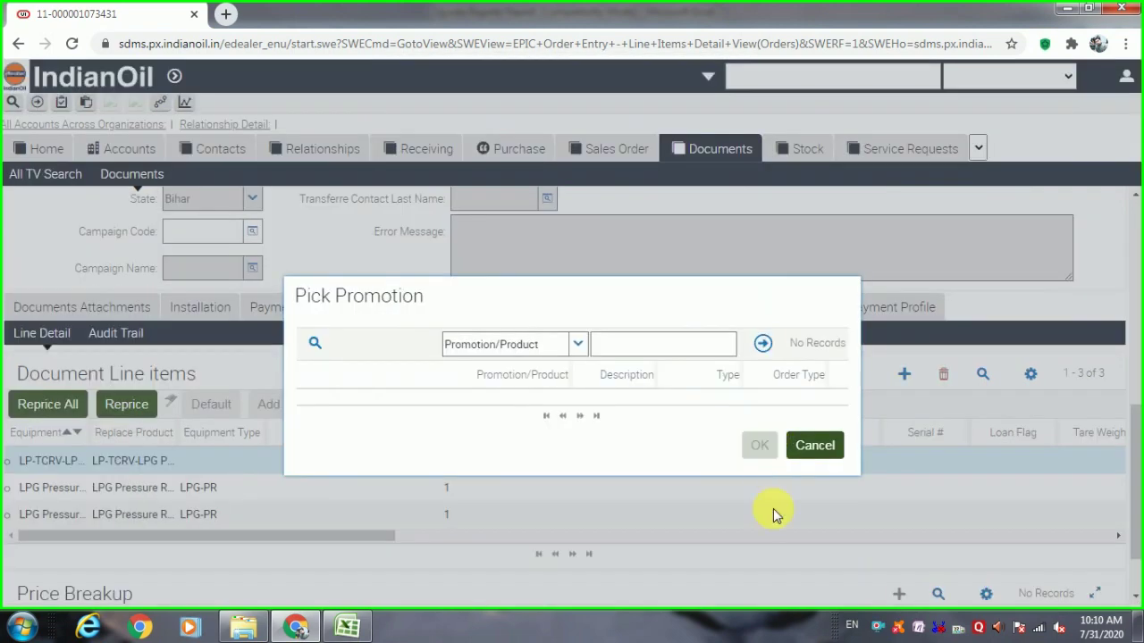
click(818, 449)
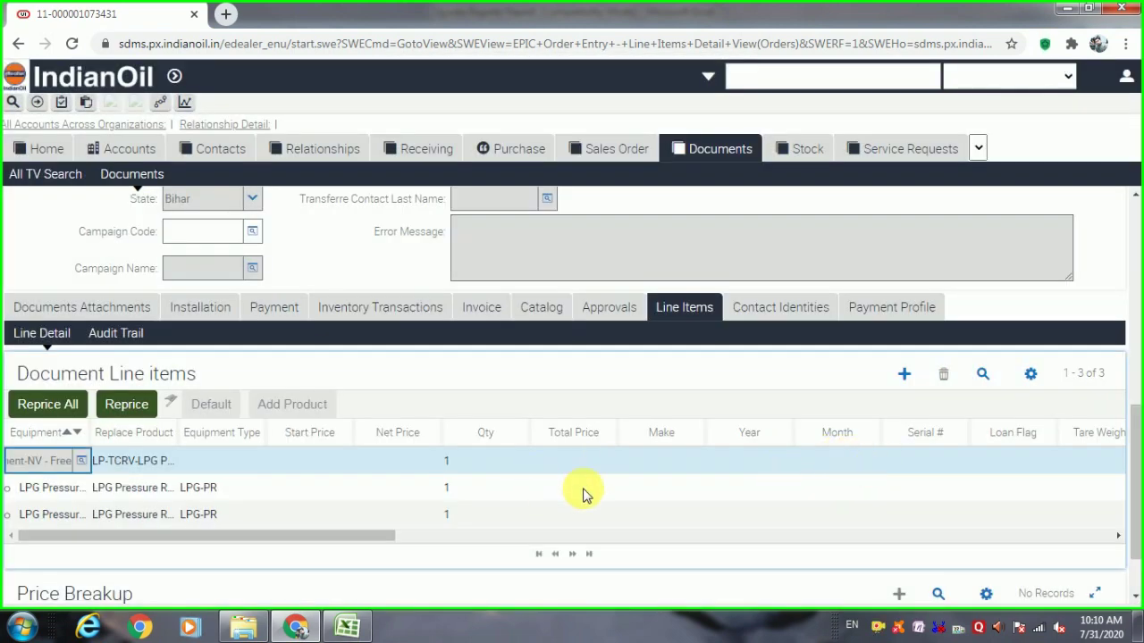
click(56, 409)
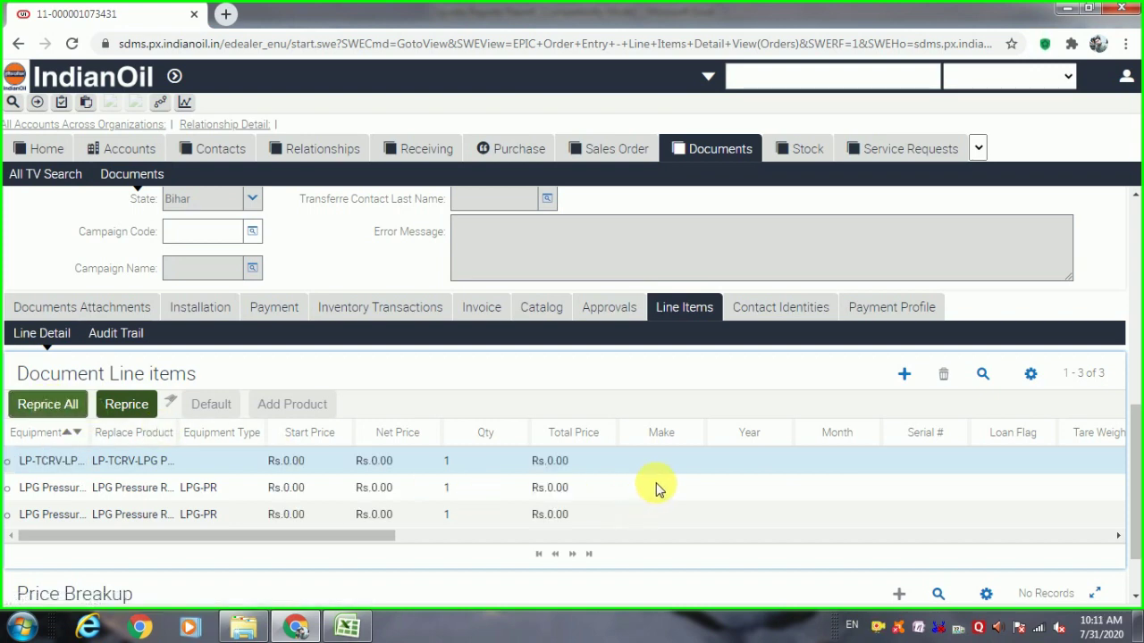
Enter make SES and year 2018 for the first LPG-PR line item
click(659, 488)
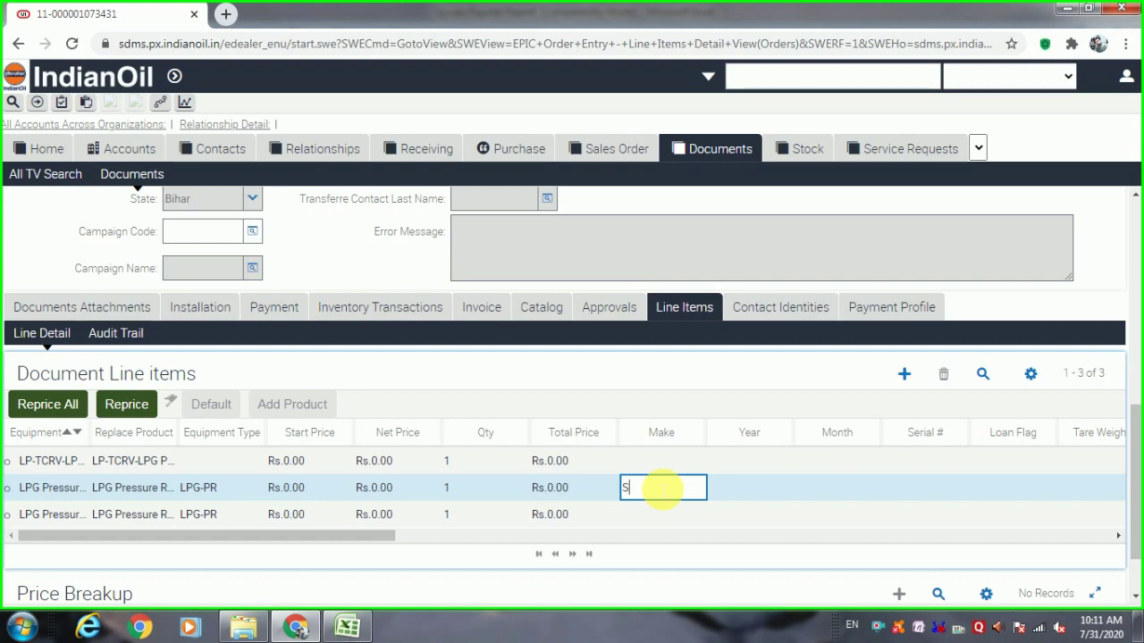
text(SES)
key(Tab)
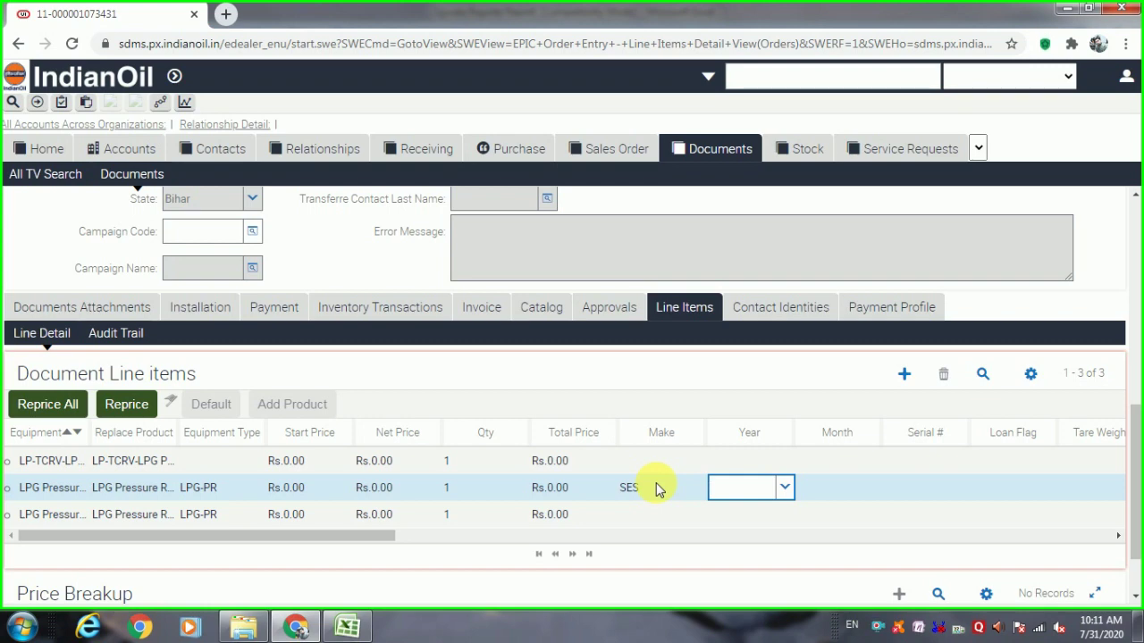
text(2018)
key(Tab)
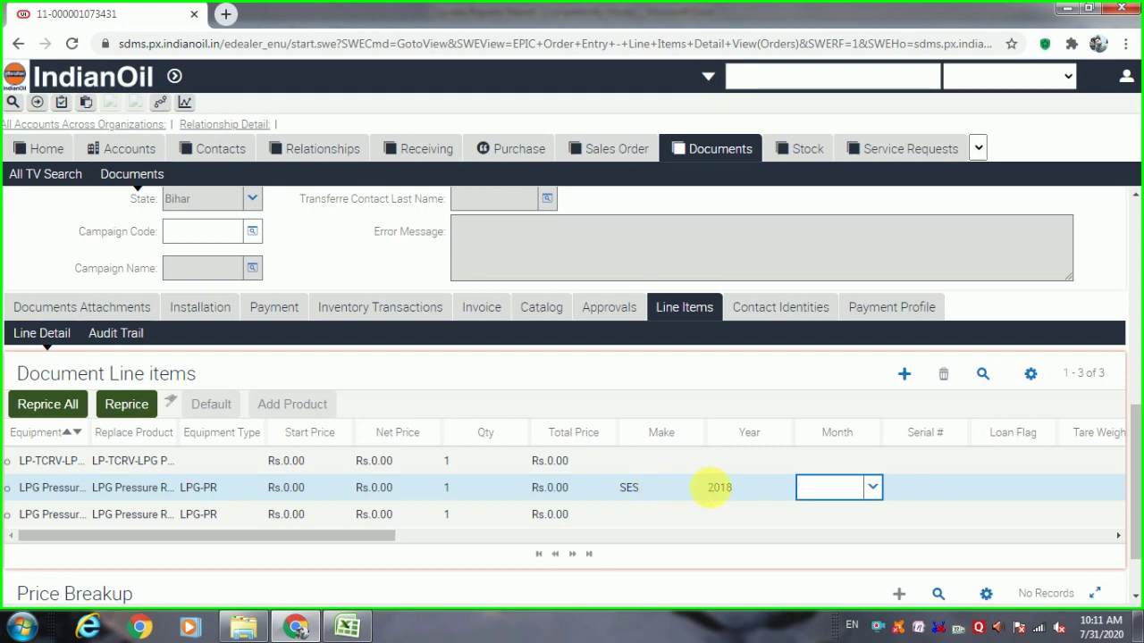
Set the first LPG-PR line item's year to 2020, month to 1 and serial number to A253314
click(720, 487)
text(2)
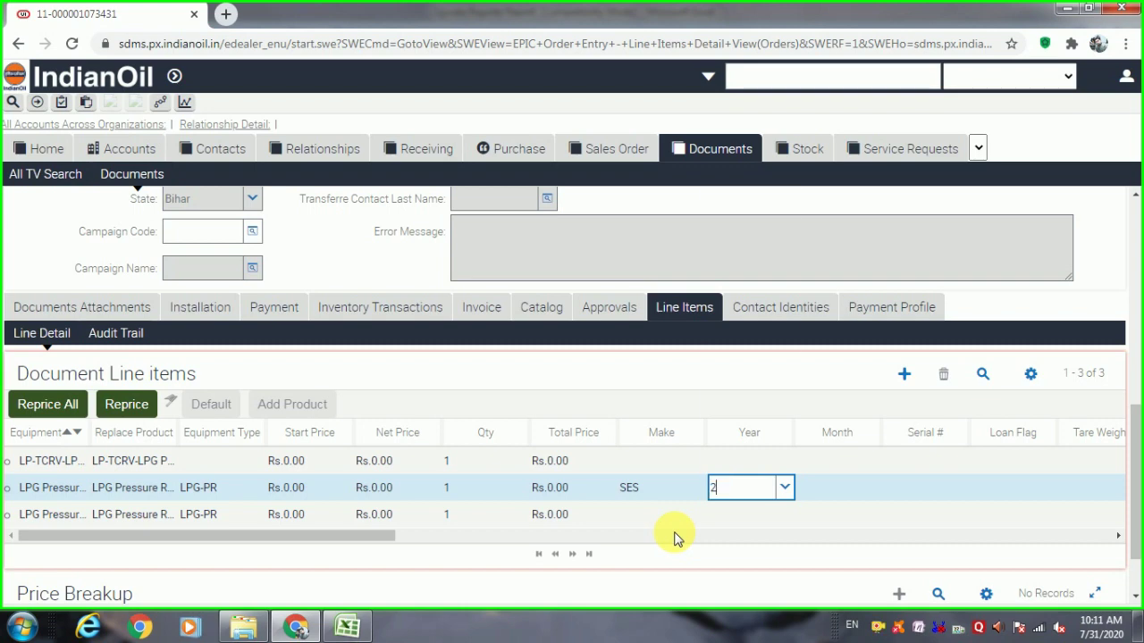
text(020)
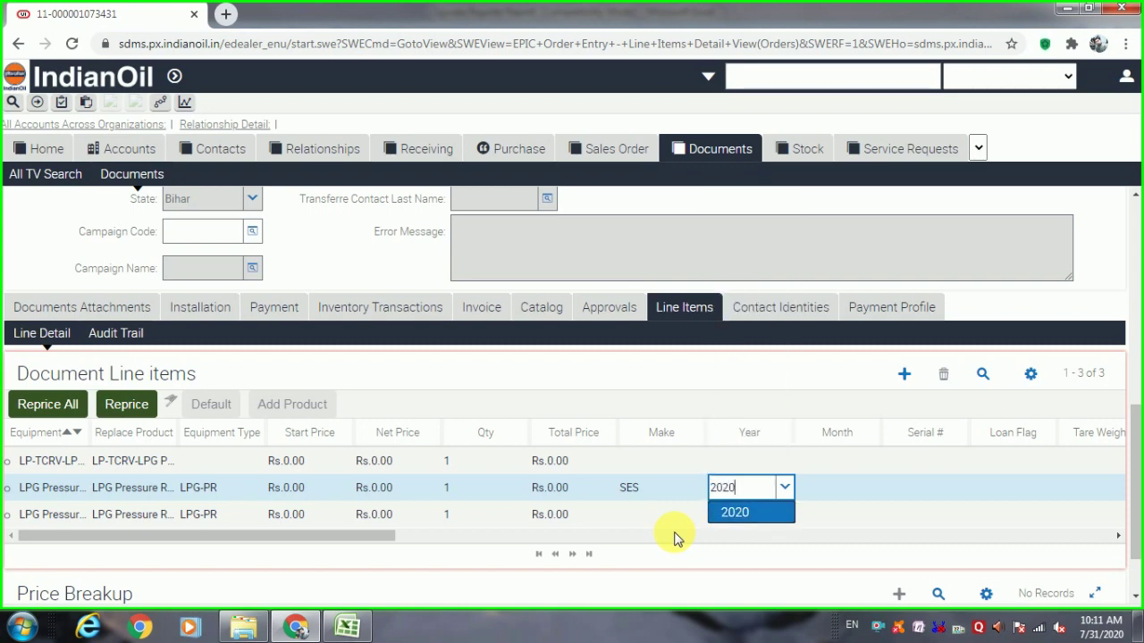
key(Tab)
text(1)
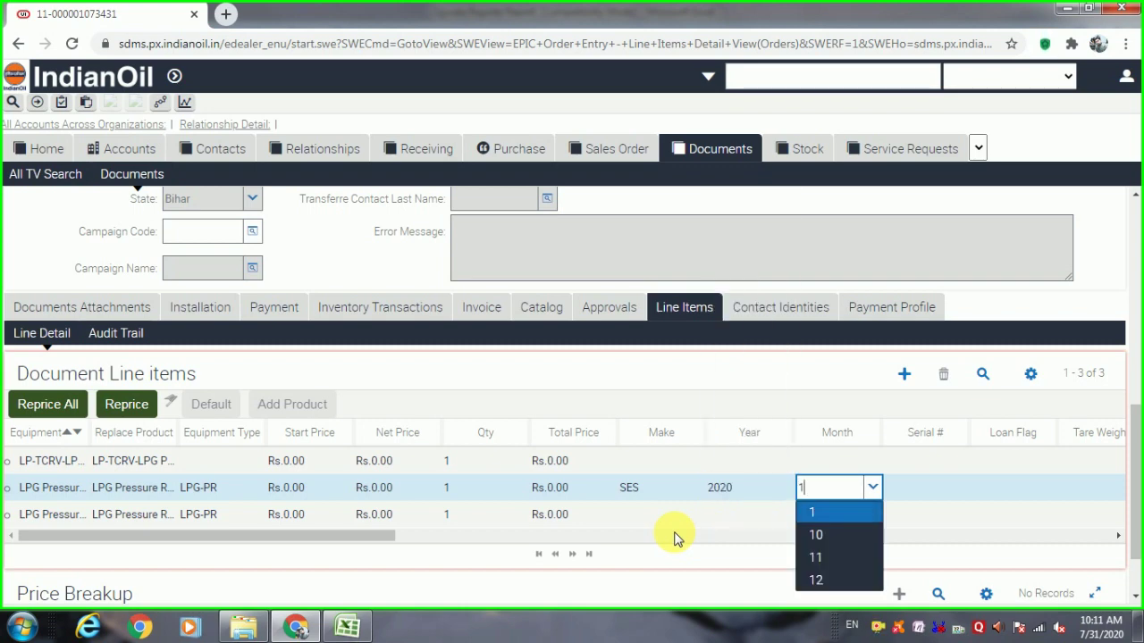
key(Tab)
text(A)
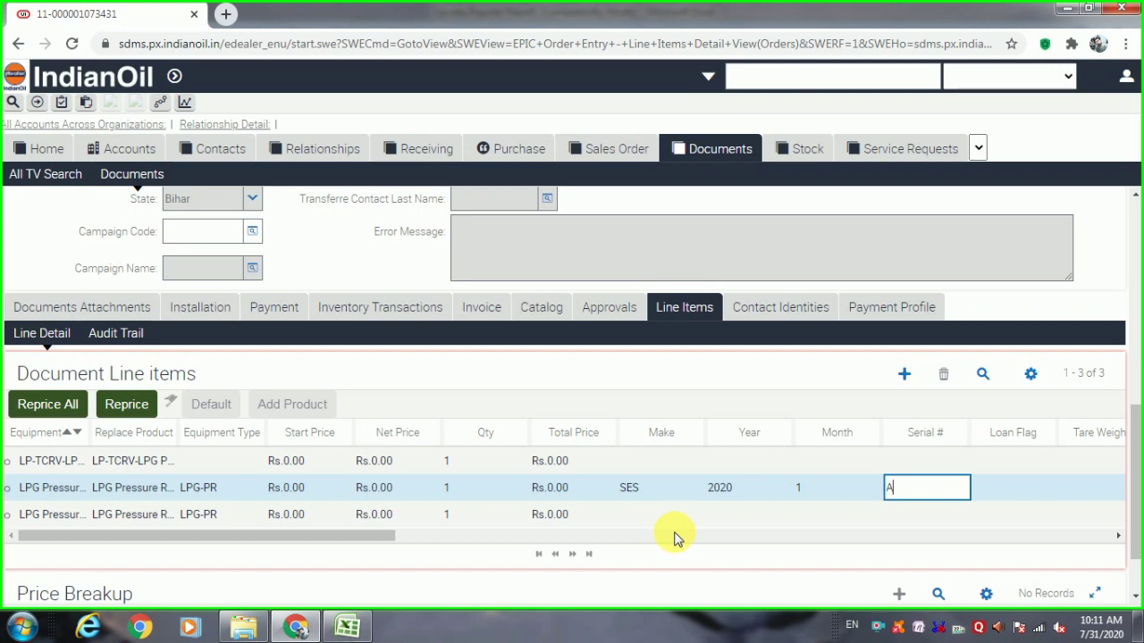
text(253314)
Fill in the second LPG-PR line item with make RPG, year 2018, month 2 and serial number F354141
click(630, 525)
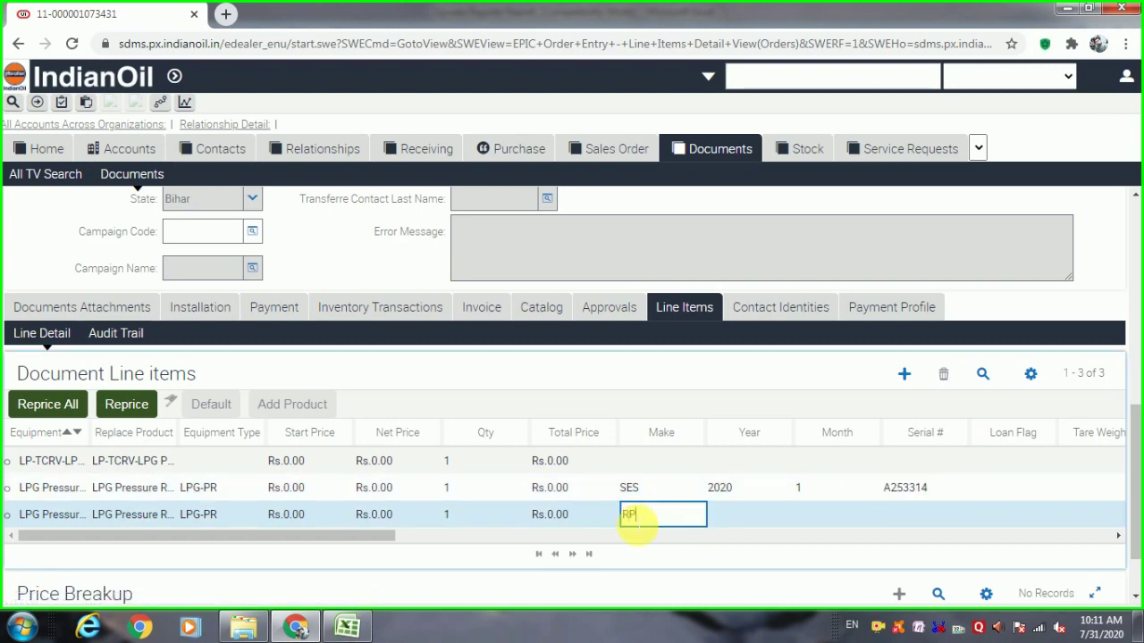
key(Tab)
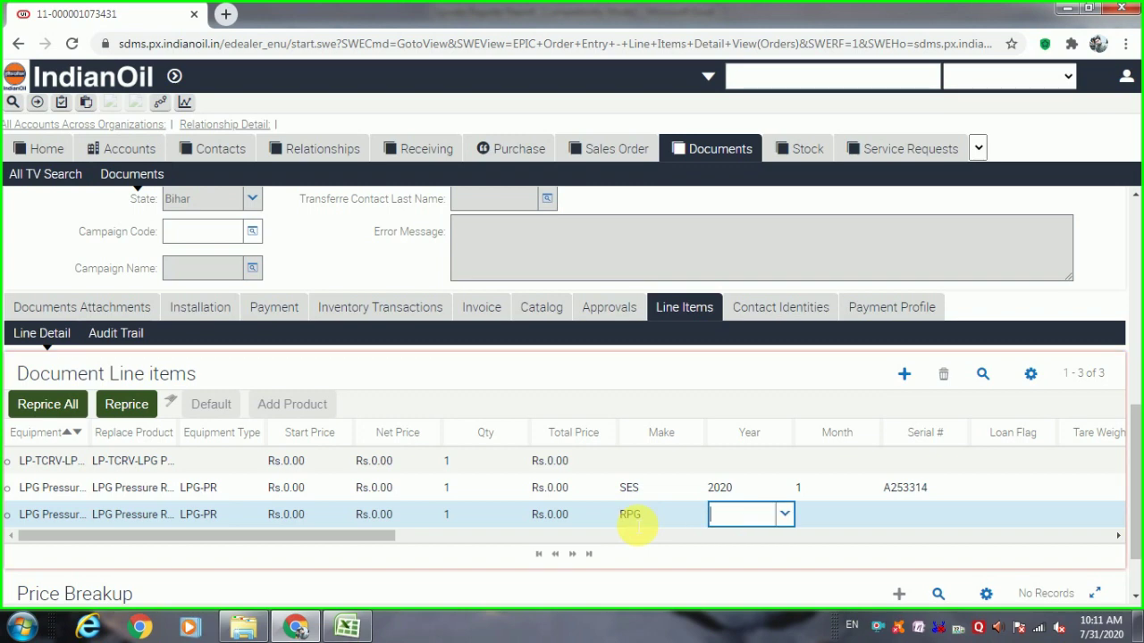
text(2018)
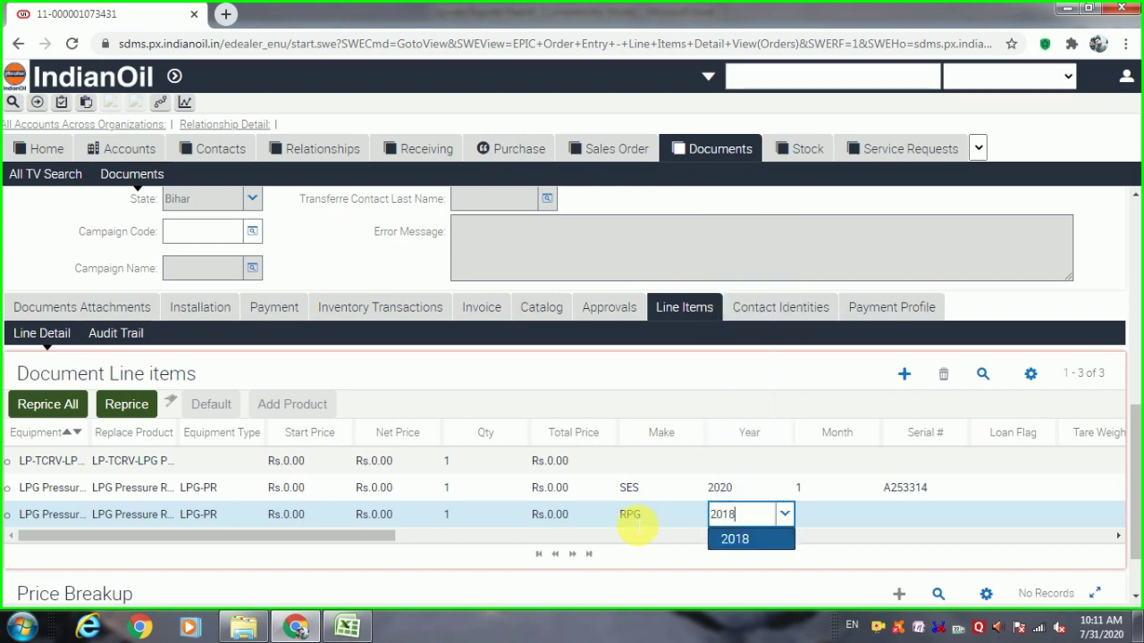
key(Tab)
text(2)
key(Tab)
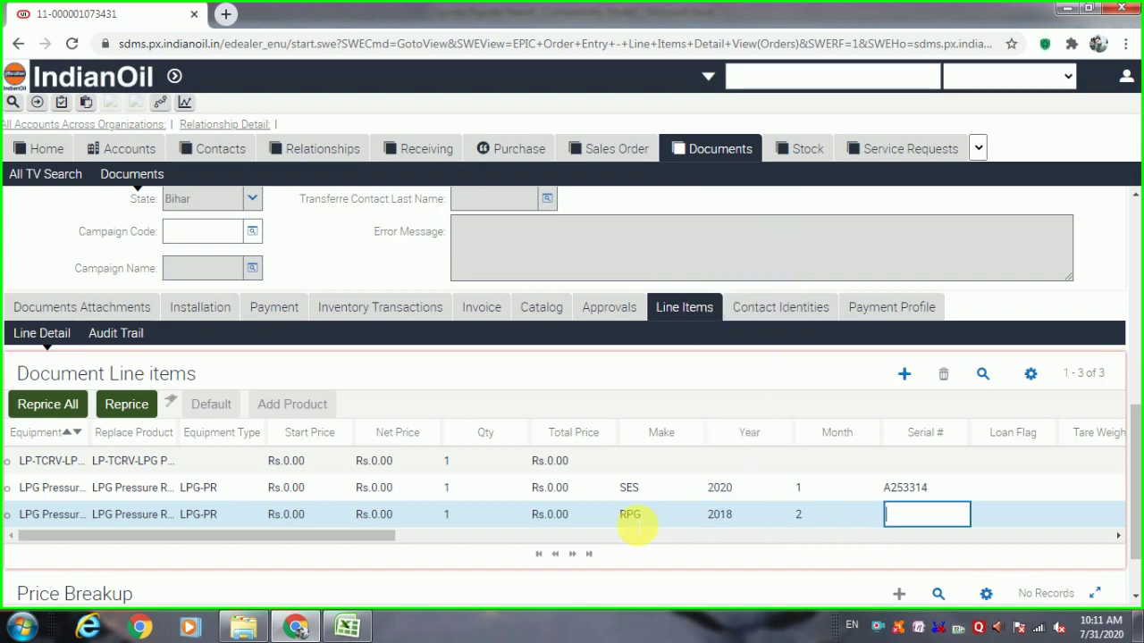
text(F354)
Set the second LPG-PR line item's destination availability to the defective bucket category with status Knob Leak
key(Tab)
key(Tab)
key(Tab)
key(Tab)
key(Tab)
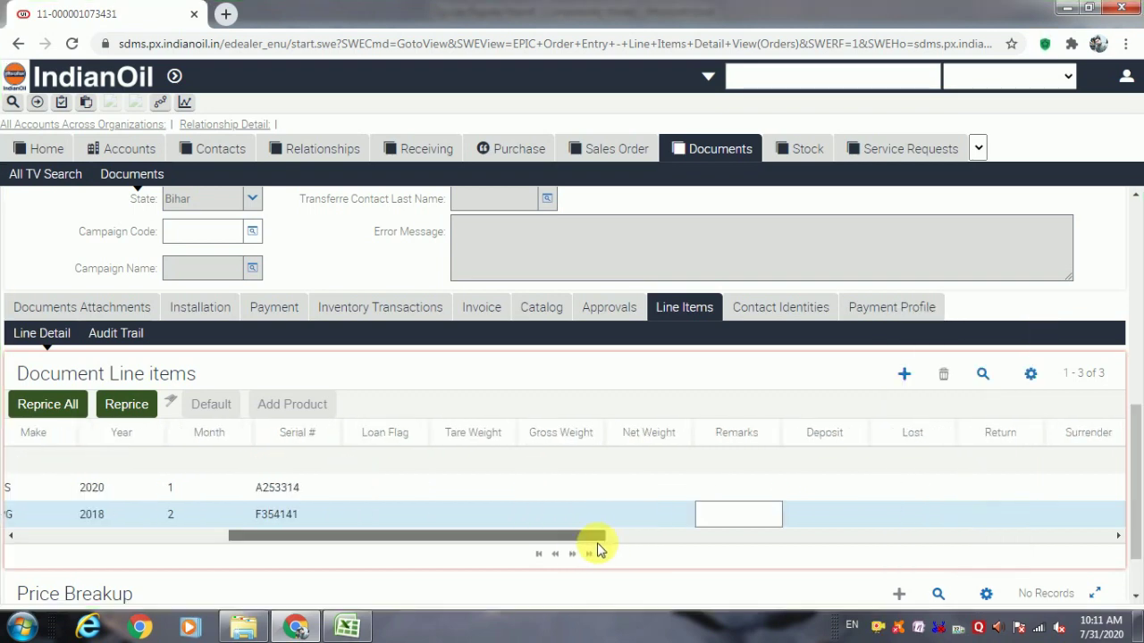
drag(600, 540, 907, 562)
click(672, 513)
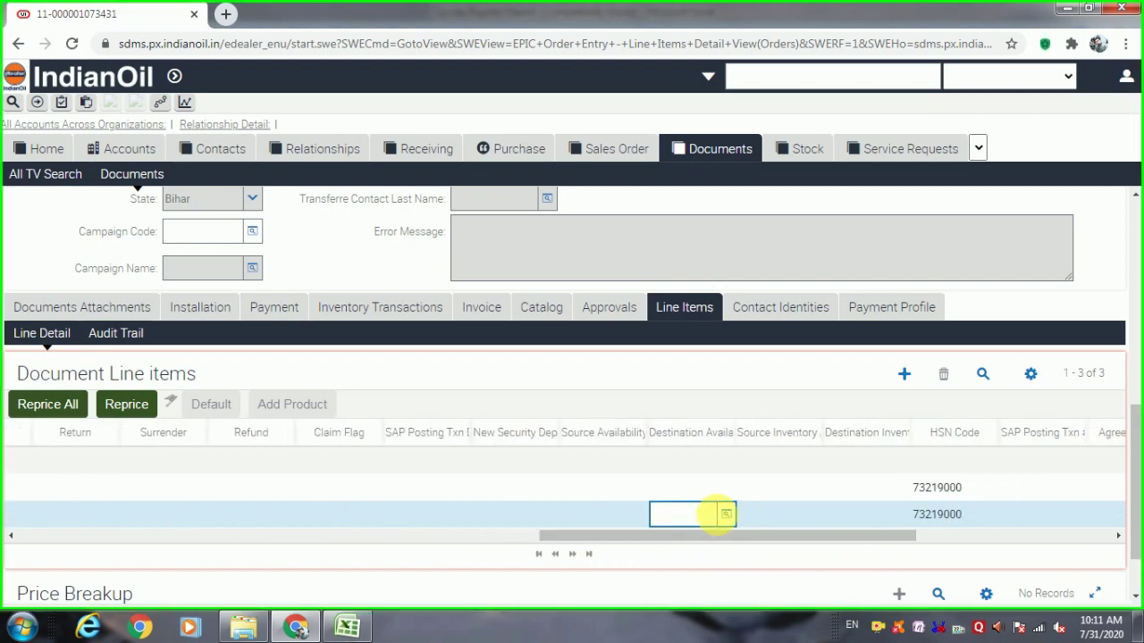
click(726, 516)
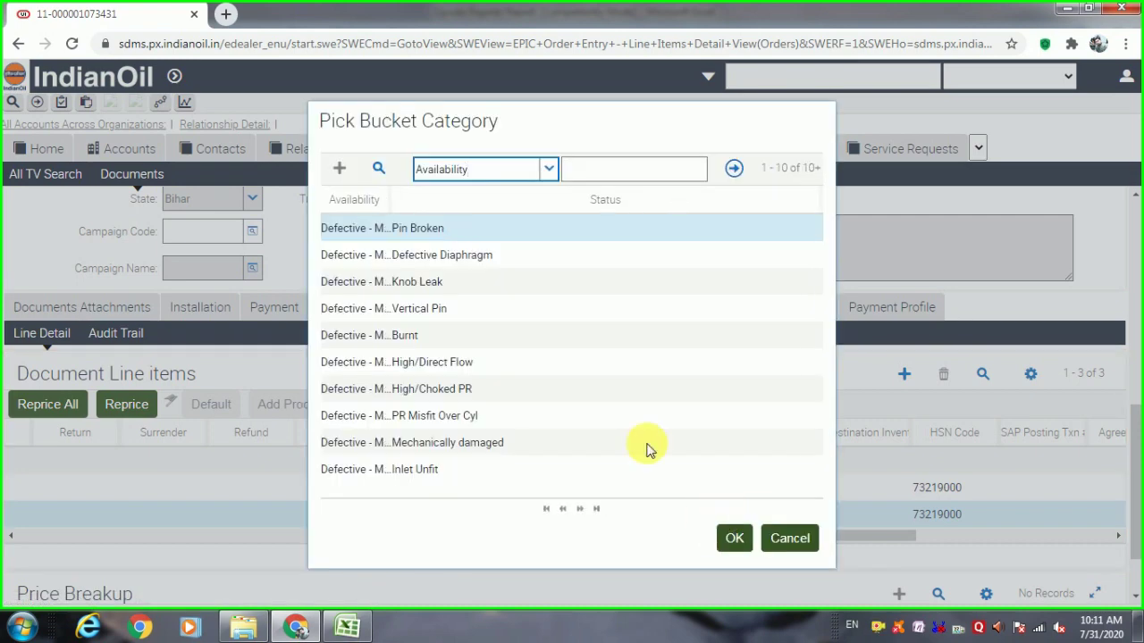
click(435, 285)
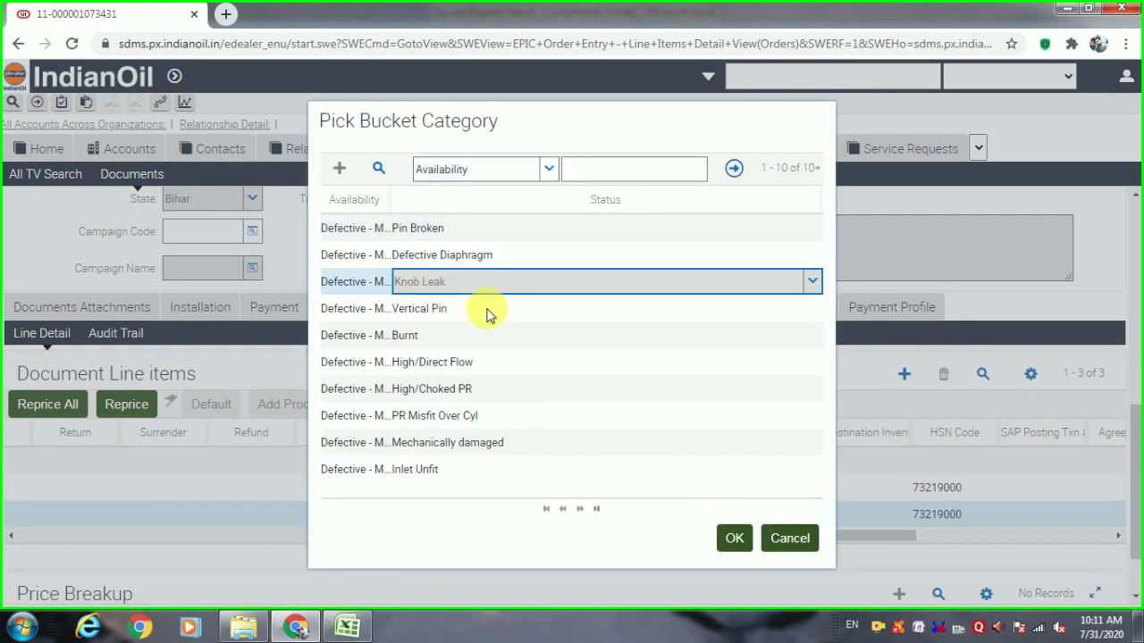
click(733, 542)
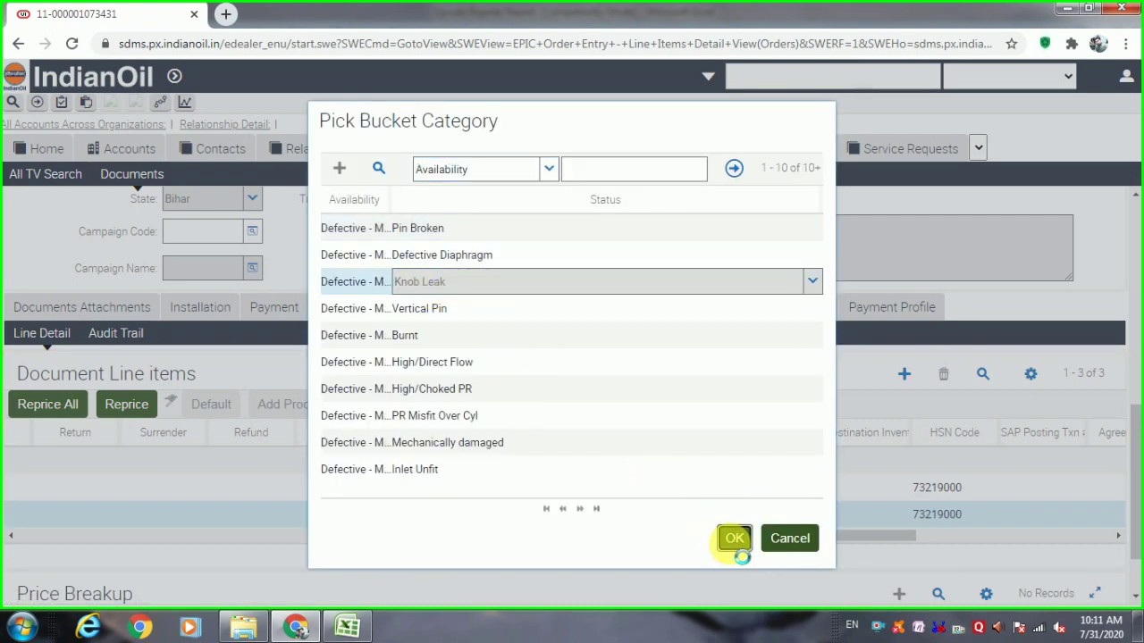
Submit the TCRV replacement document and generate its invoice
drag(739, 540, 284, 534)
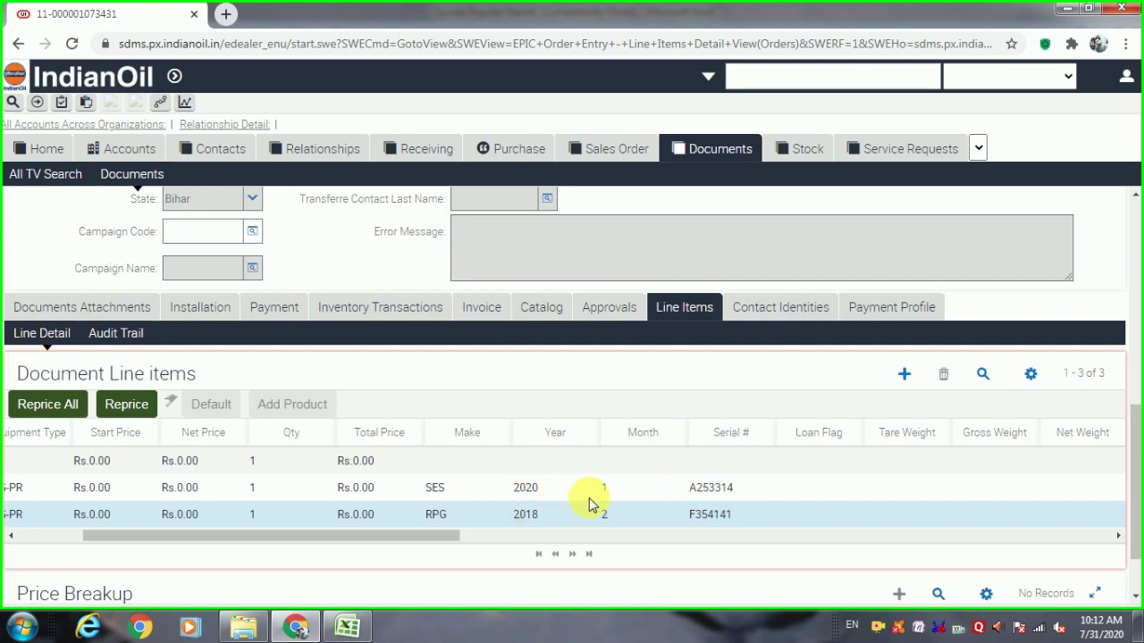
drag(434, 539, 313, 541)
scroll(393, 559, up, 10)
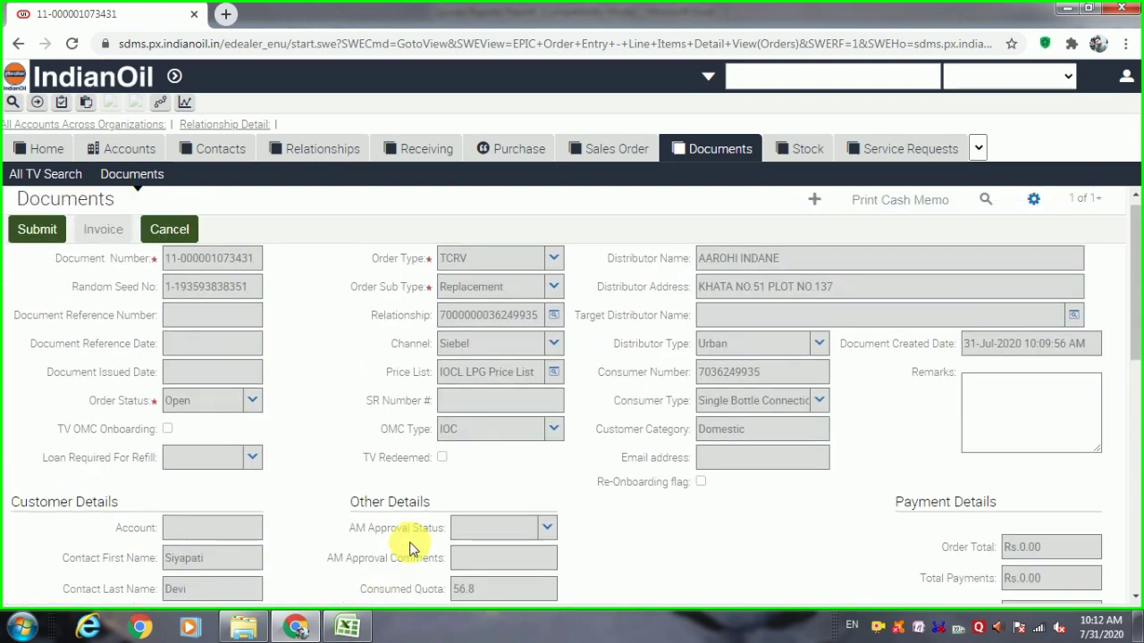
click(37, 244)
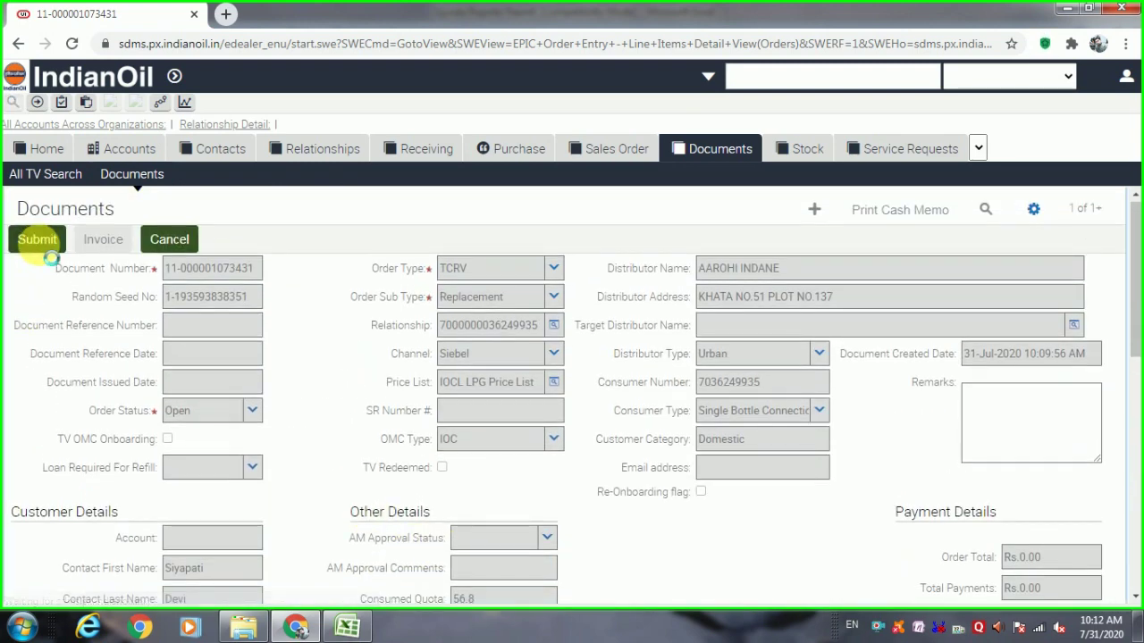
click(49, 255)
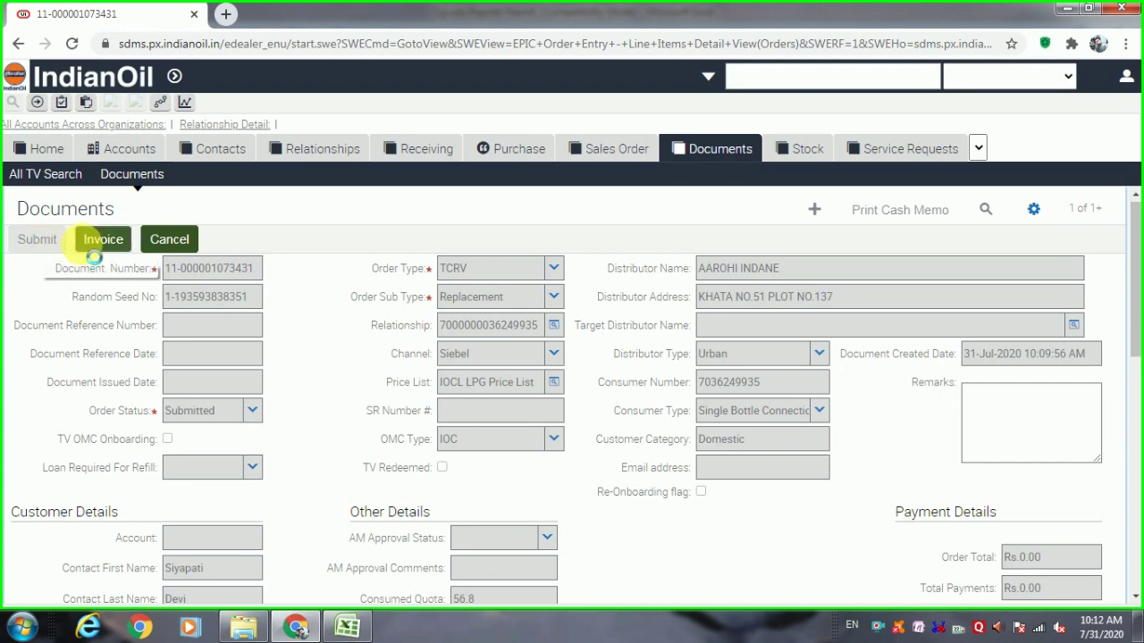
click(91, 243)
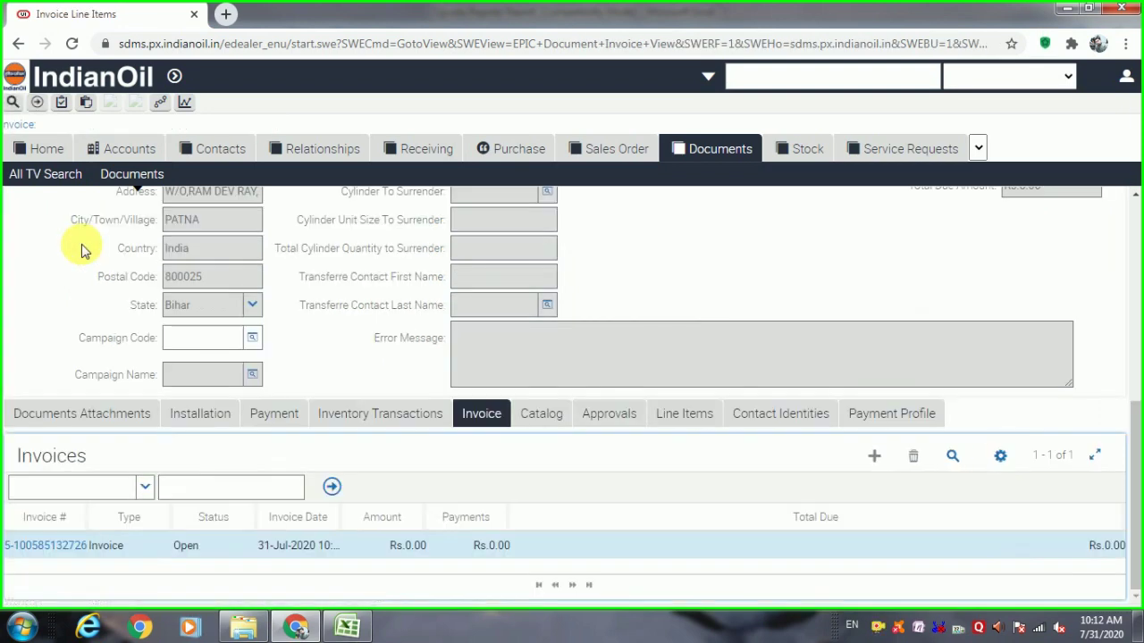
Set the invoice's status to Completed and open the invoice's line items
click(188, 546)
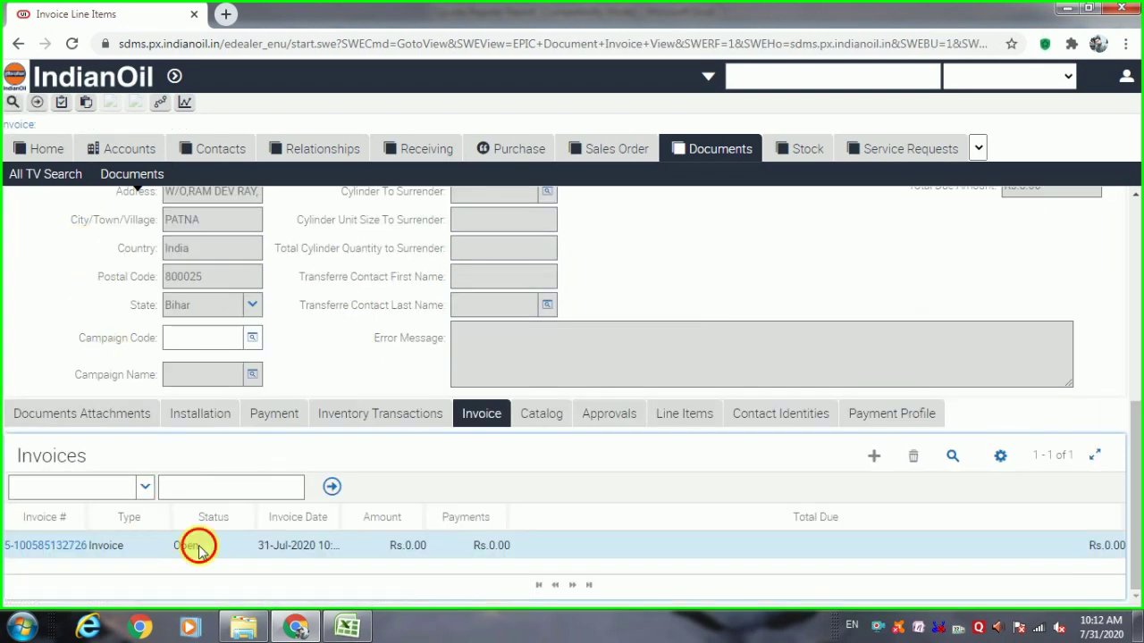
click(253, 552)
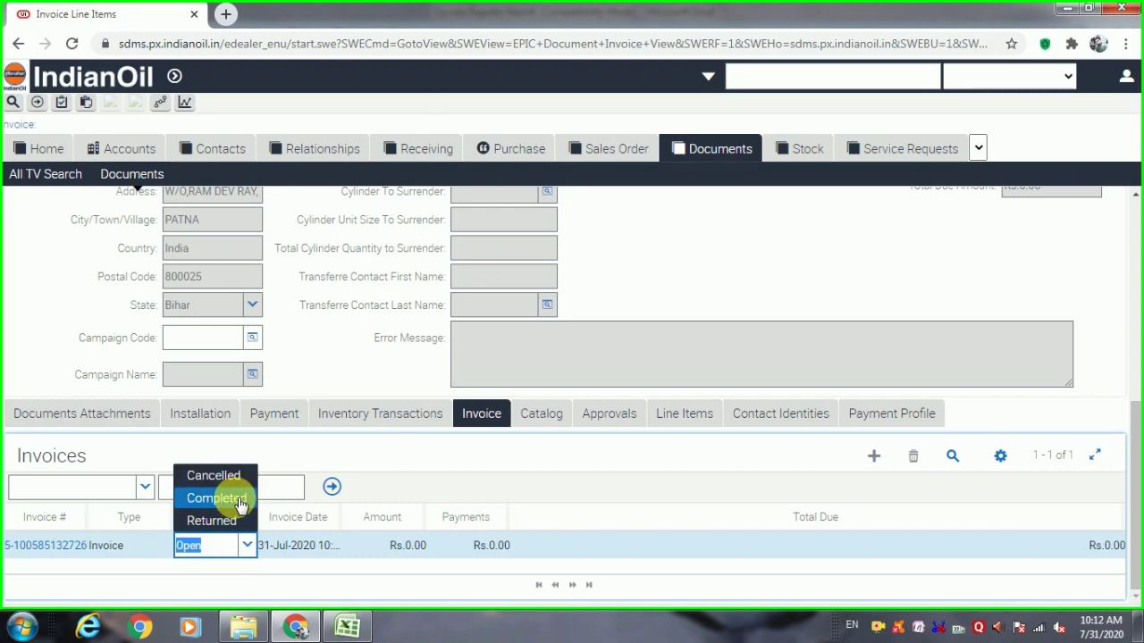
click(234, 497)
click(65, 550)
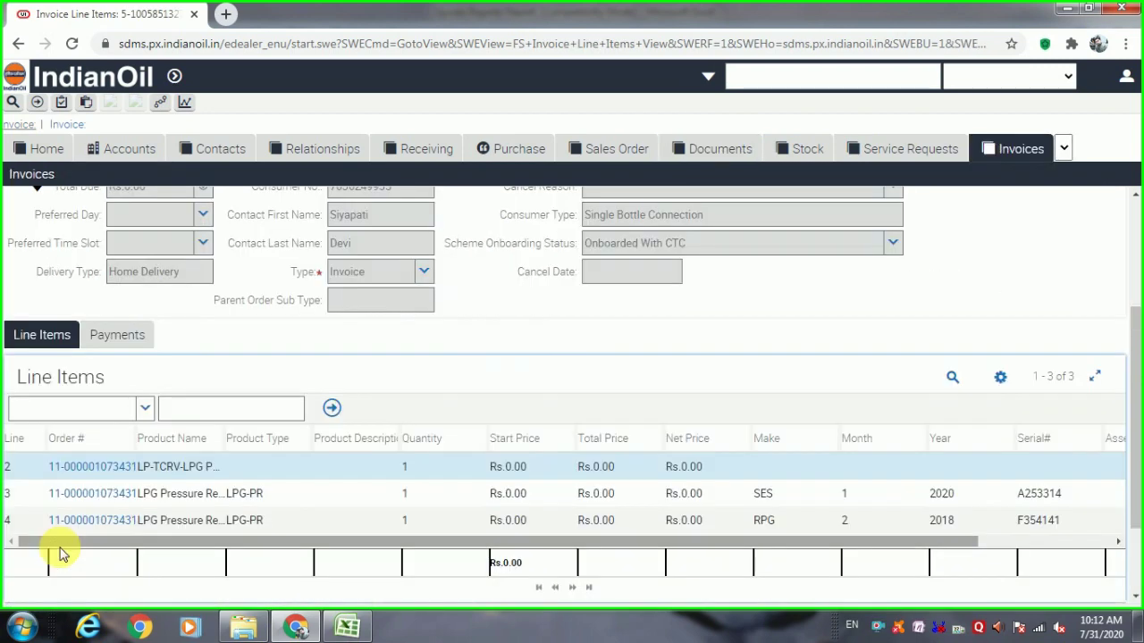
Return to the list of all documents and open the TCRV Replacement document created on 31-Jul-2020
click(712, 145)
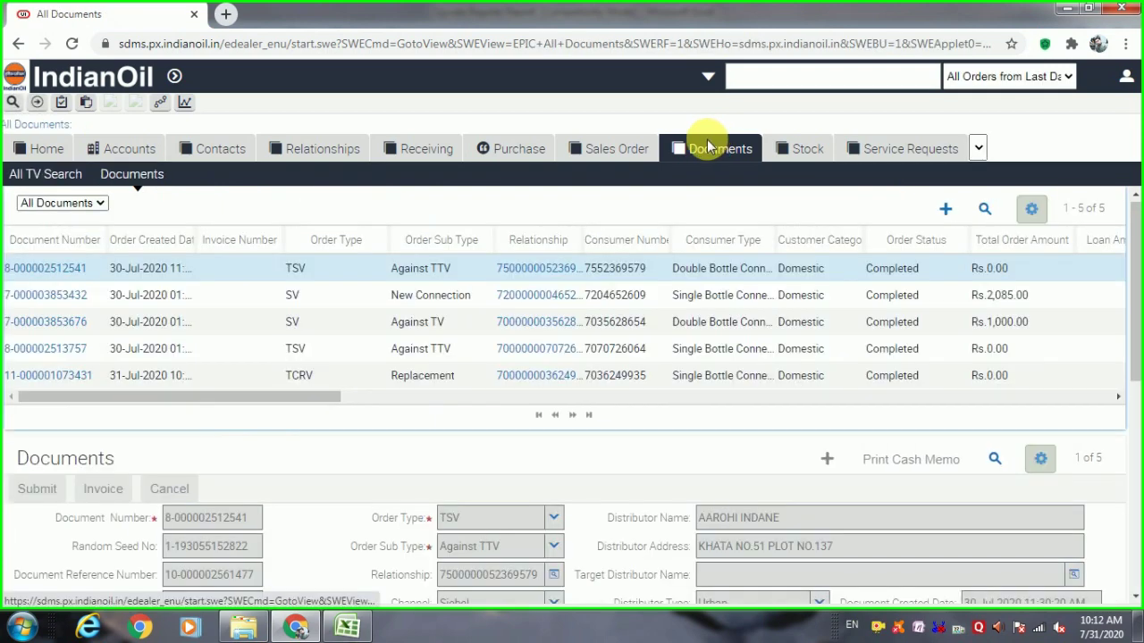
click(589, 416)
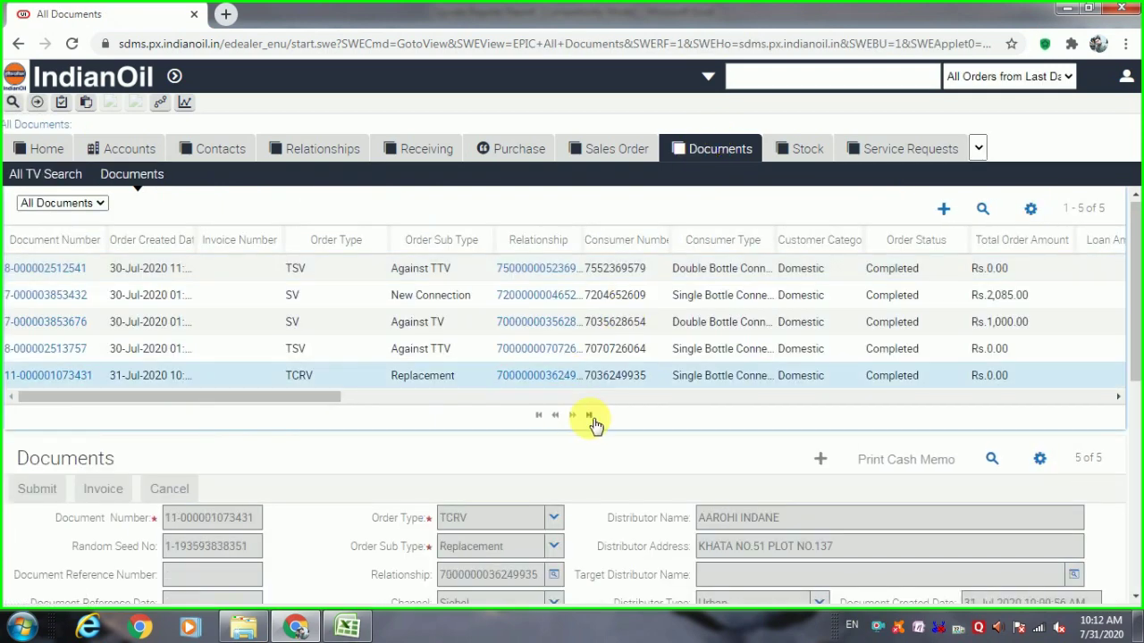
click(82, 376)
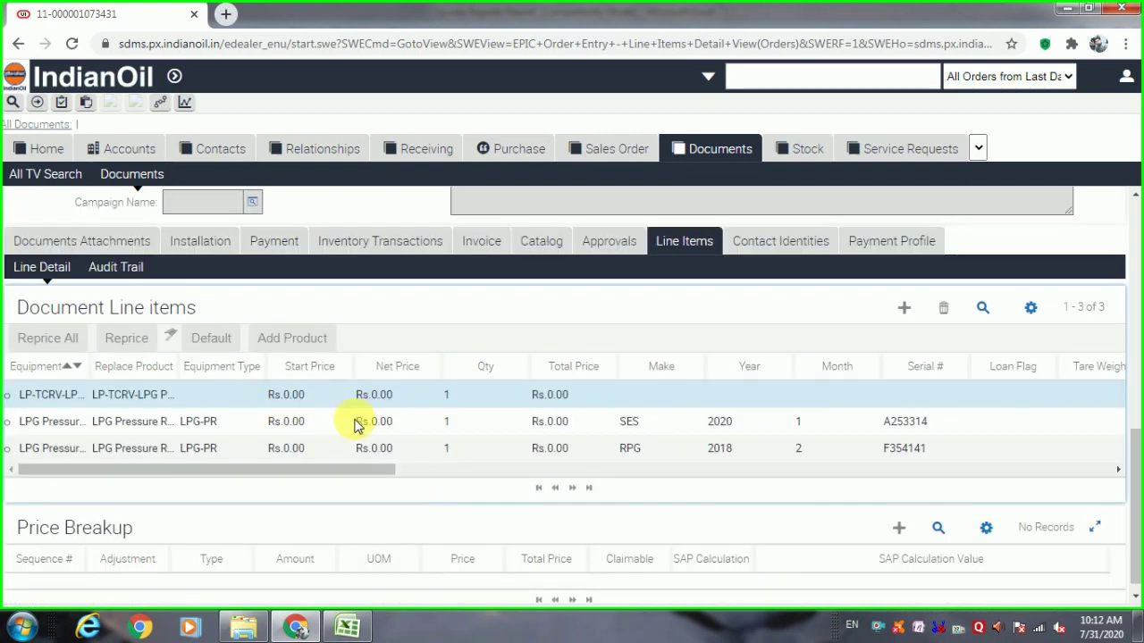
Select all three document line items and run the SV TV Invoice report with PDF output
click(354, 423)
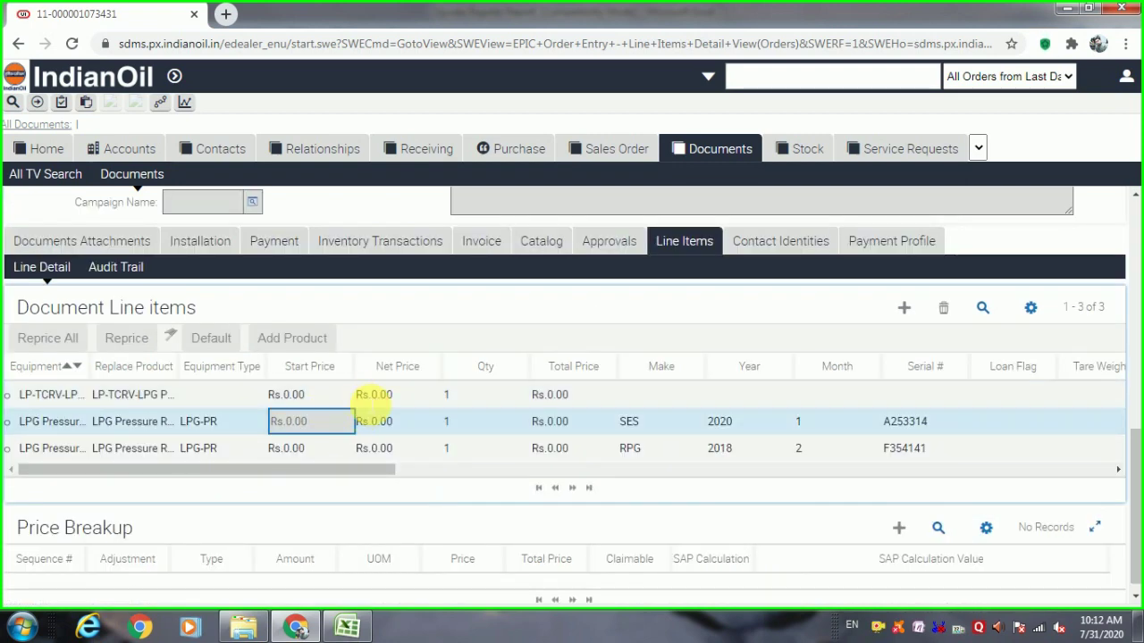
shift+click(349, 447)
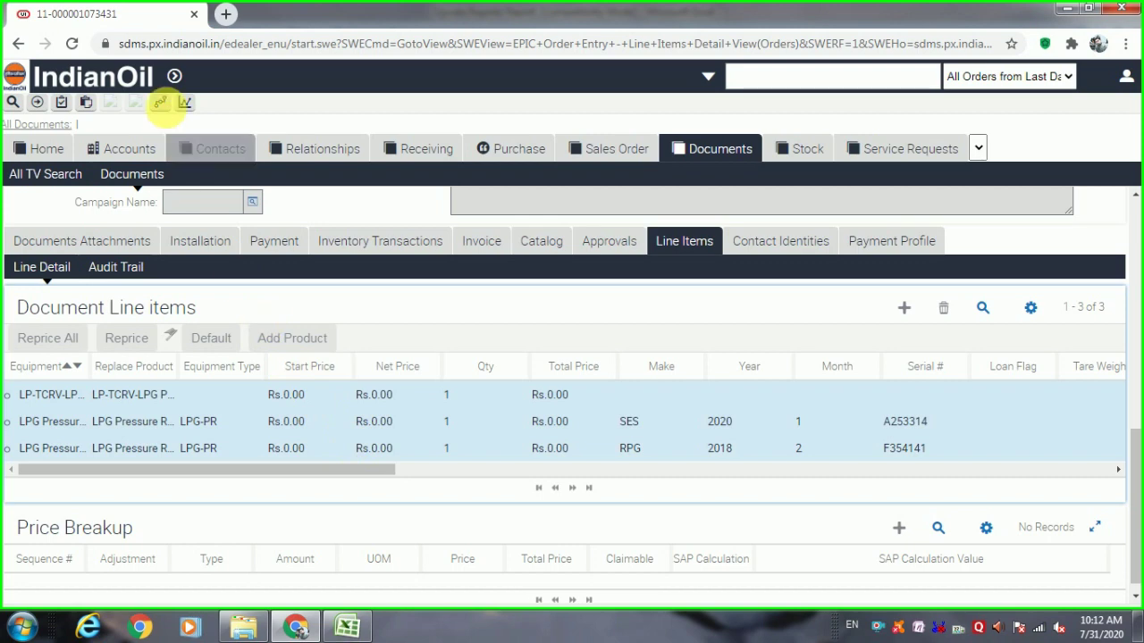
click(186, 104)
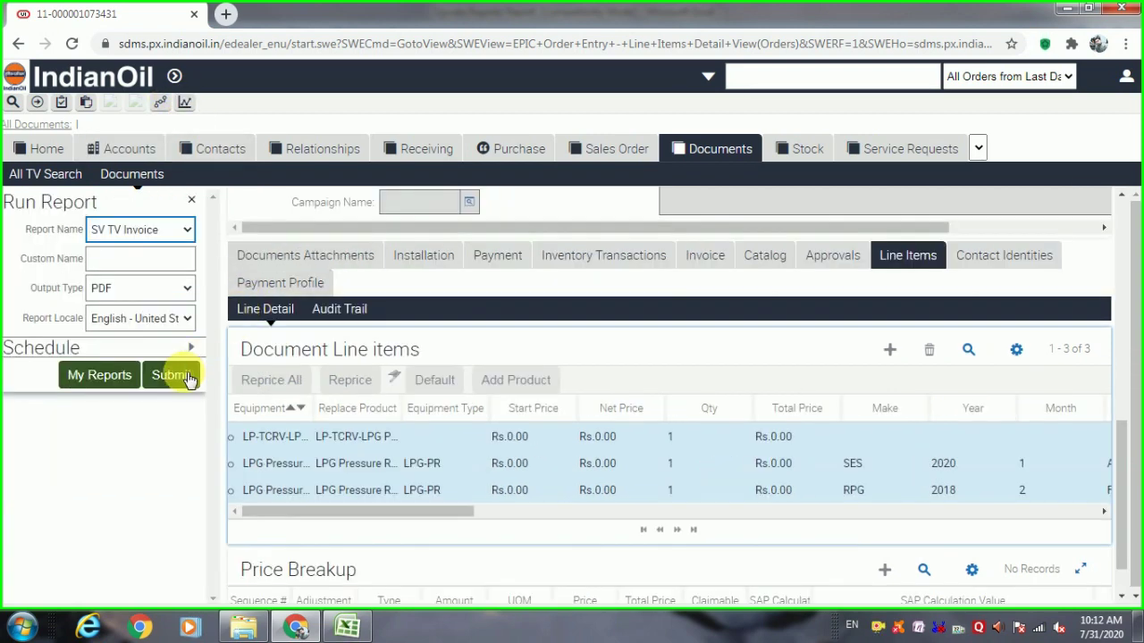
click(172, 375)
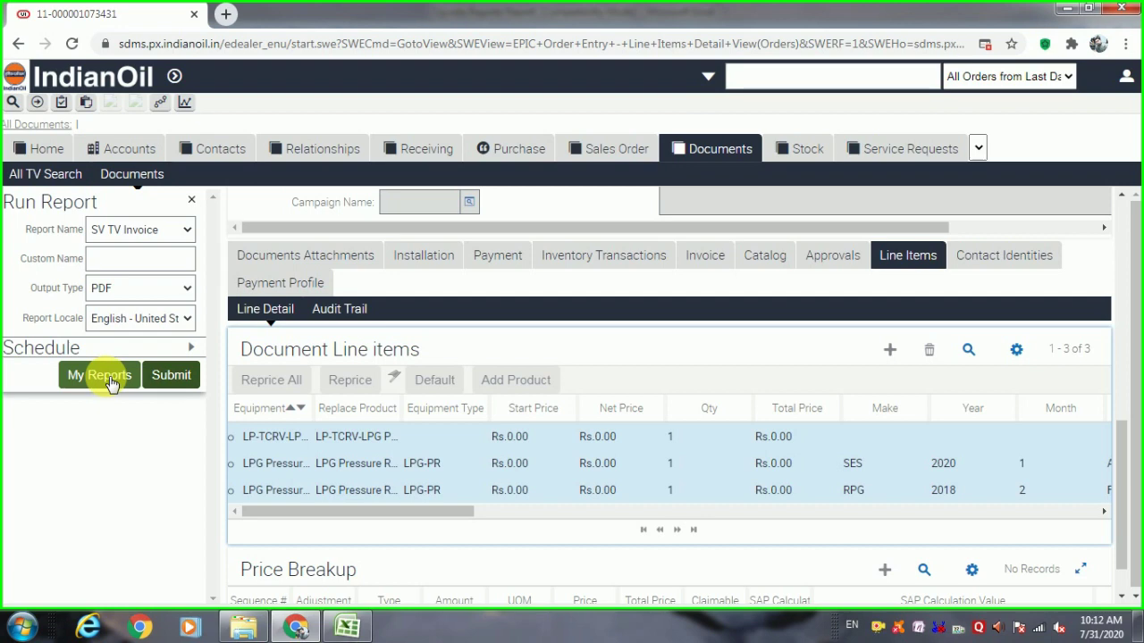
Download the SV TV Invoice report created on 31-Jul-2020 from My Reports and open the PDF to review the voucher
click(117, 385)
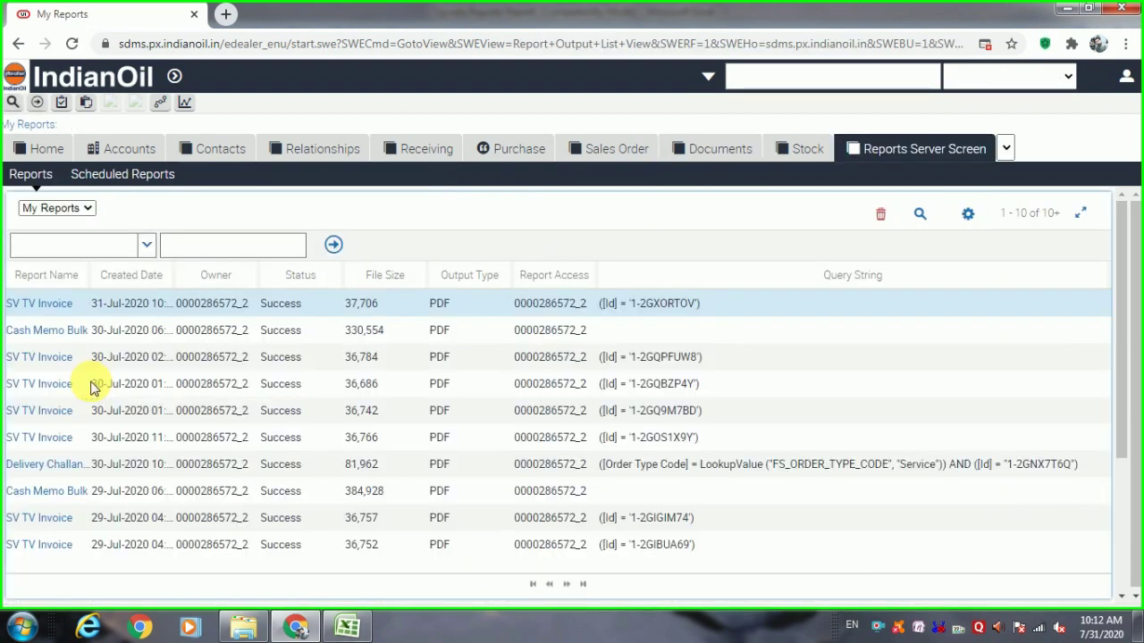
click(52, 303)
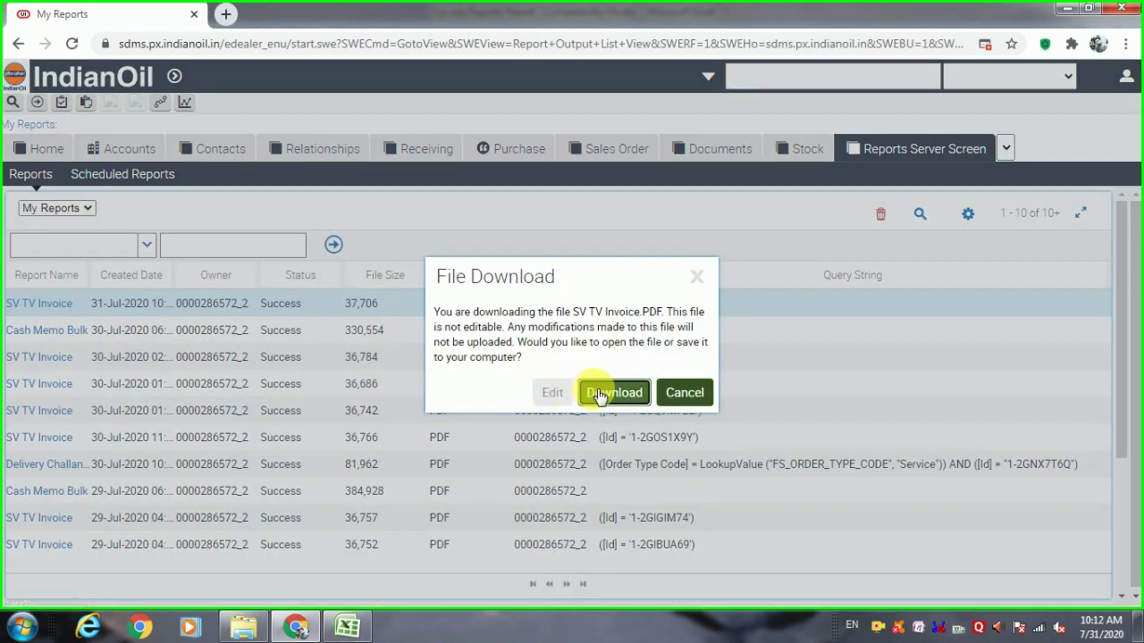
click(597, 394)
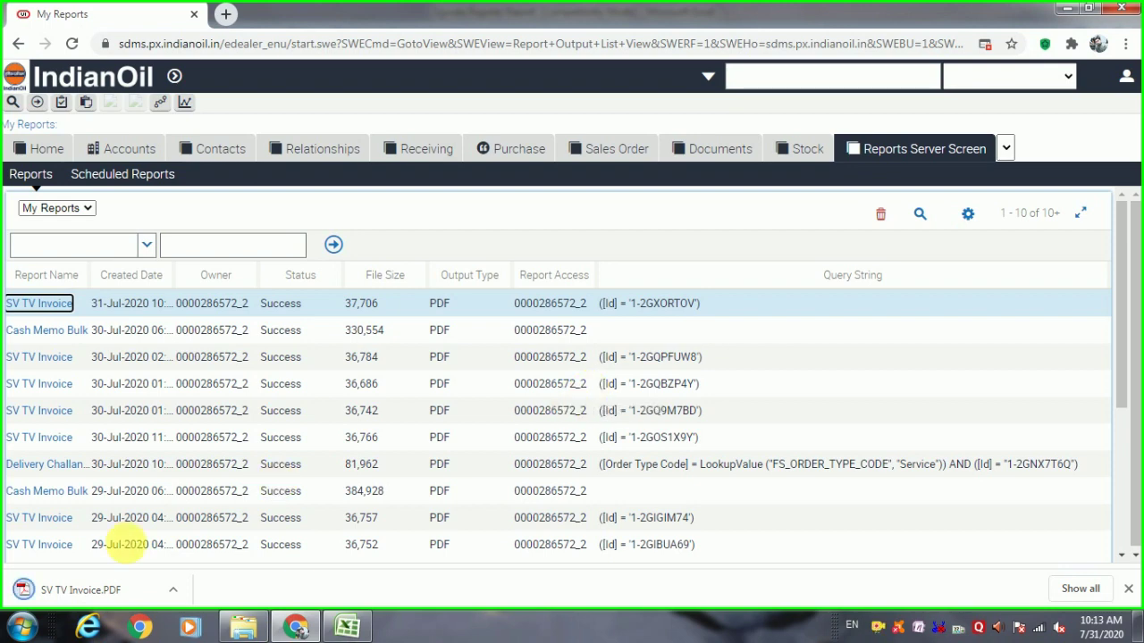
click(82, 592)
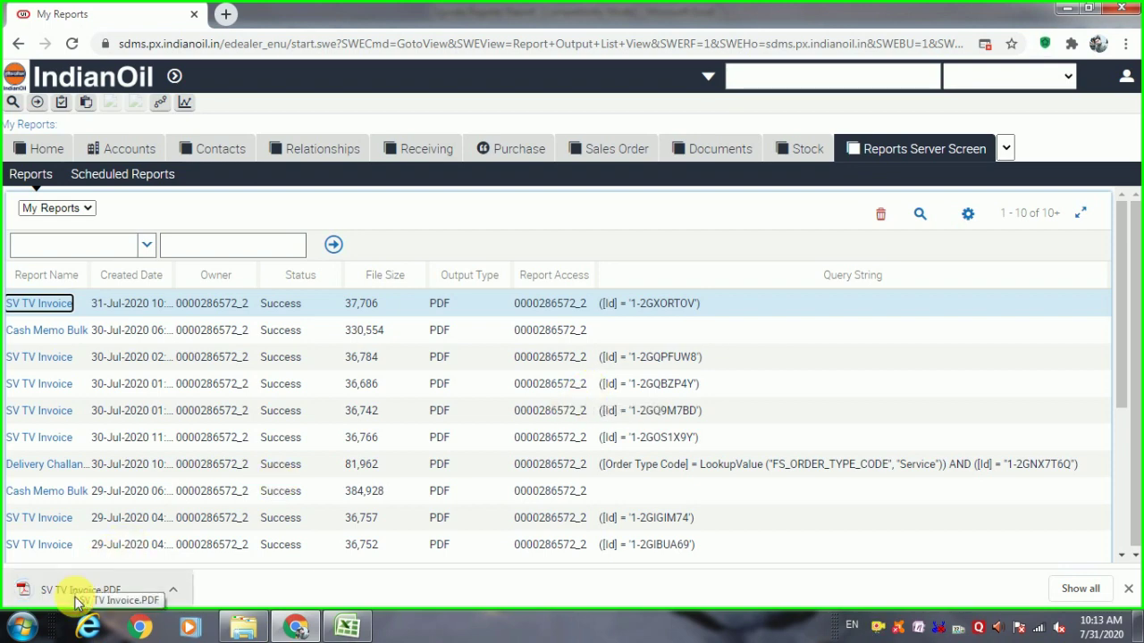
click(80, 591)
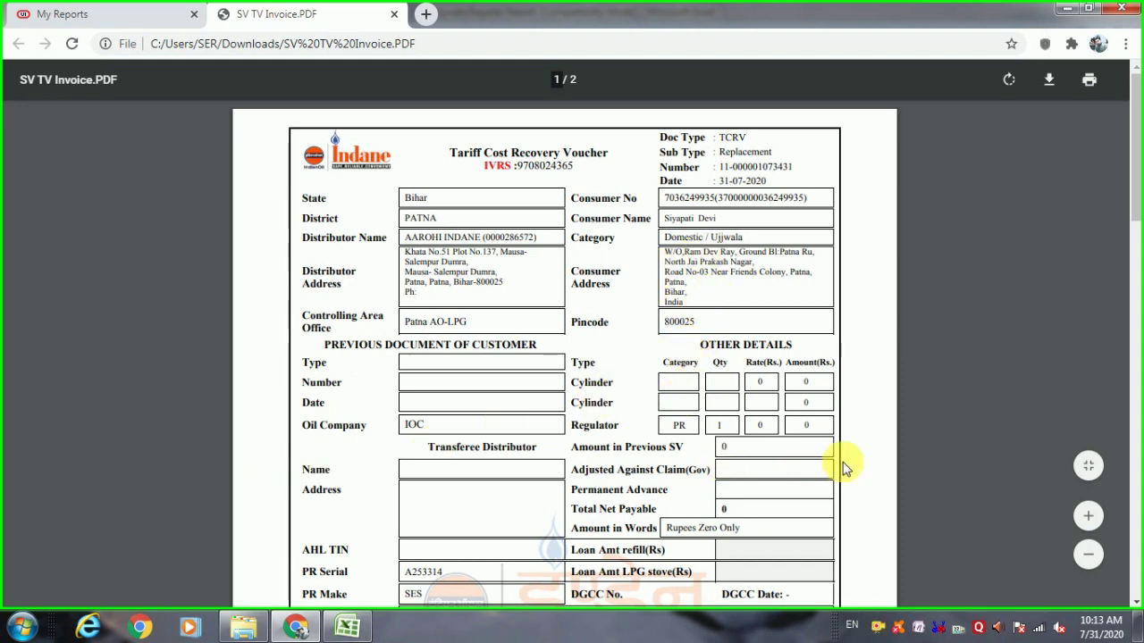
scroll(843, 465, down, 3)
scroll(858, 500, down, 1)
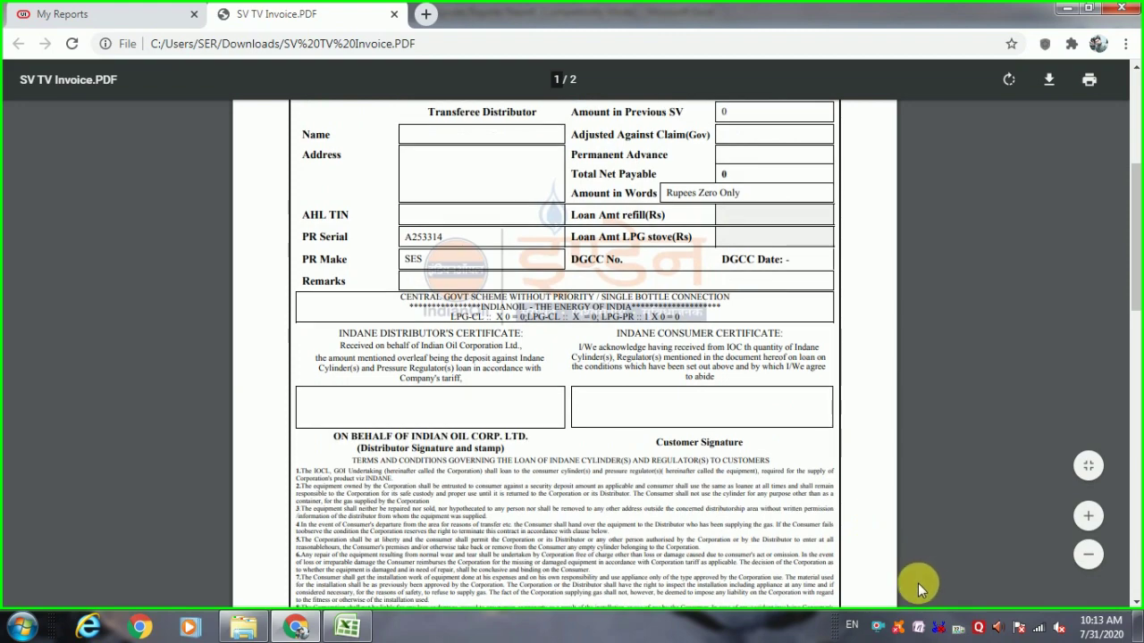
right_click(880, 630)
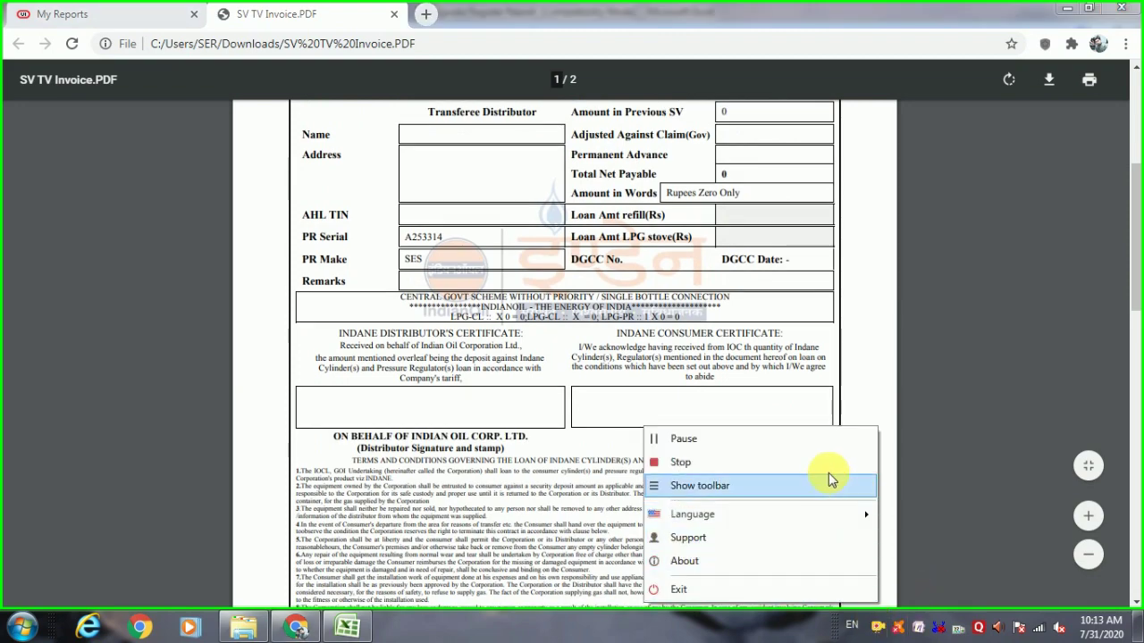
click(829, 462)
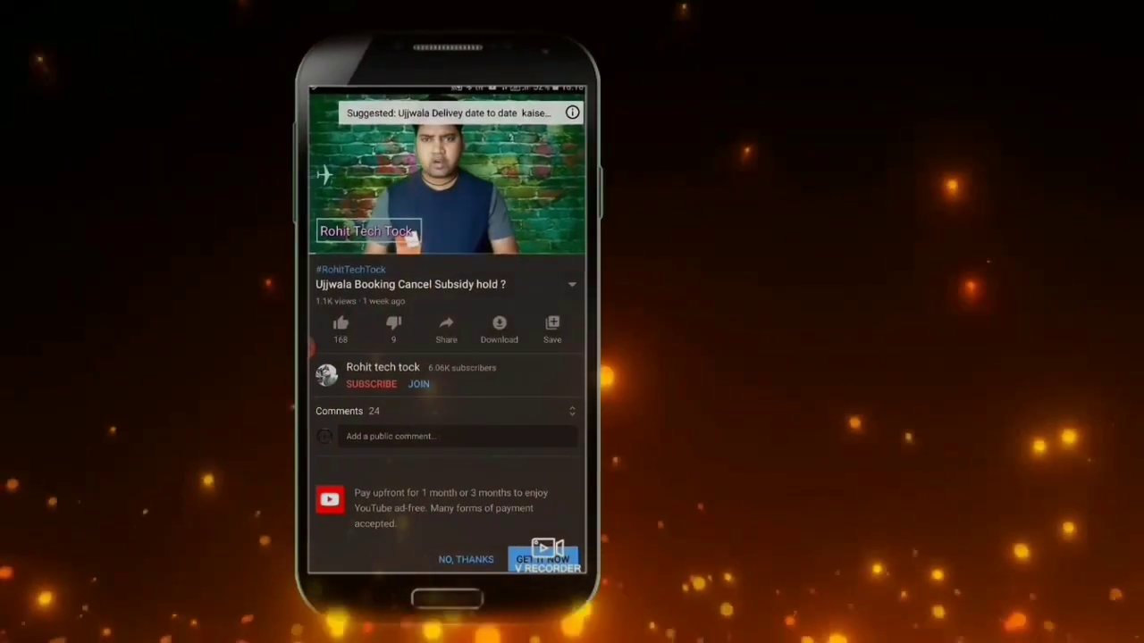